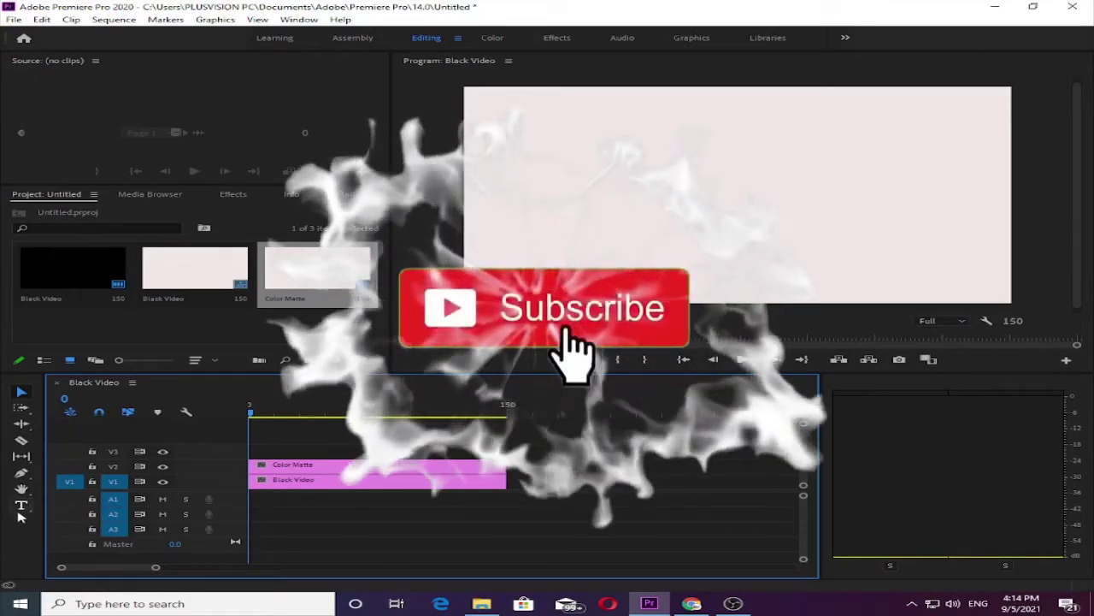
Switch to the Type tool so text can be placed on the video frame
left_click(21, 506)
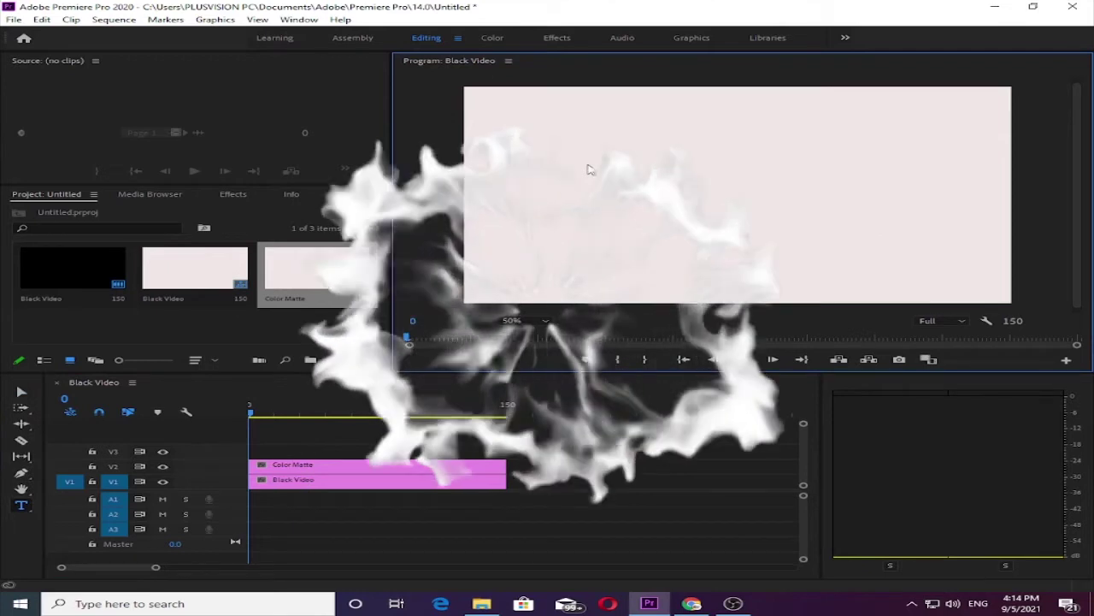
Type a 'Pro shadow' title on the Program frame and select all of its text
left_click(588, 170)
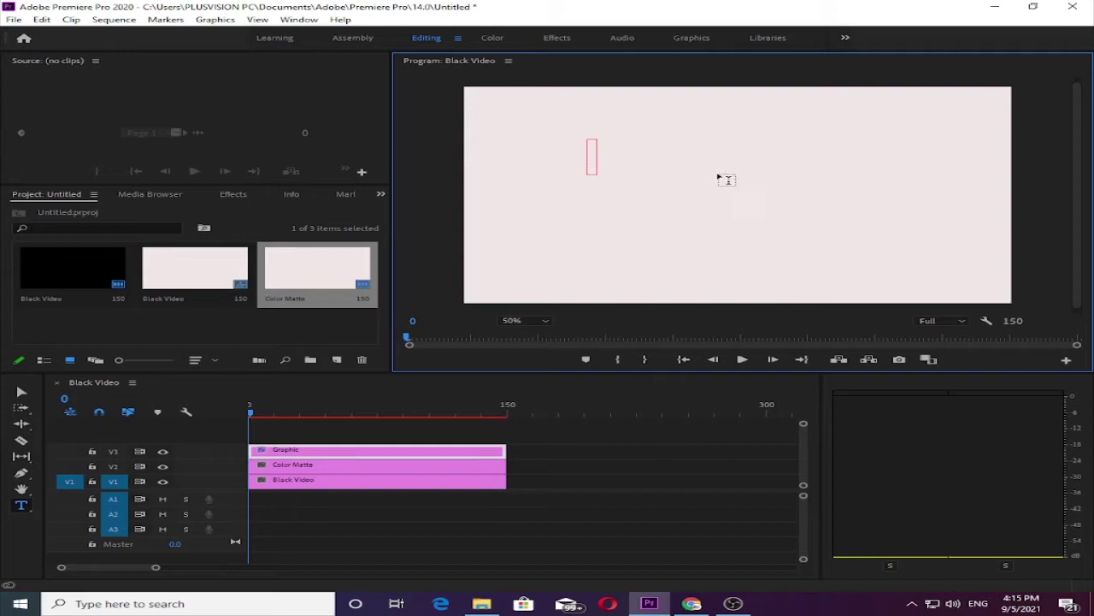
type("P")
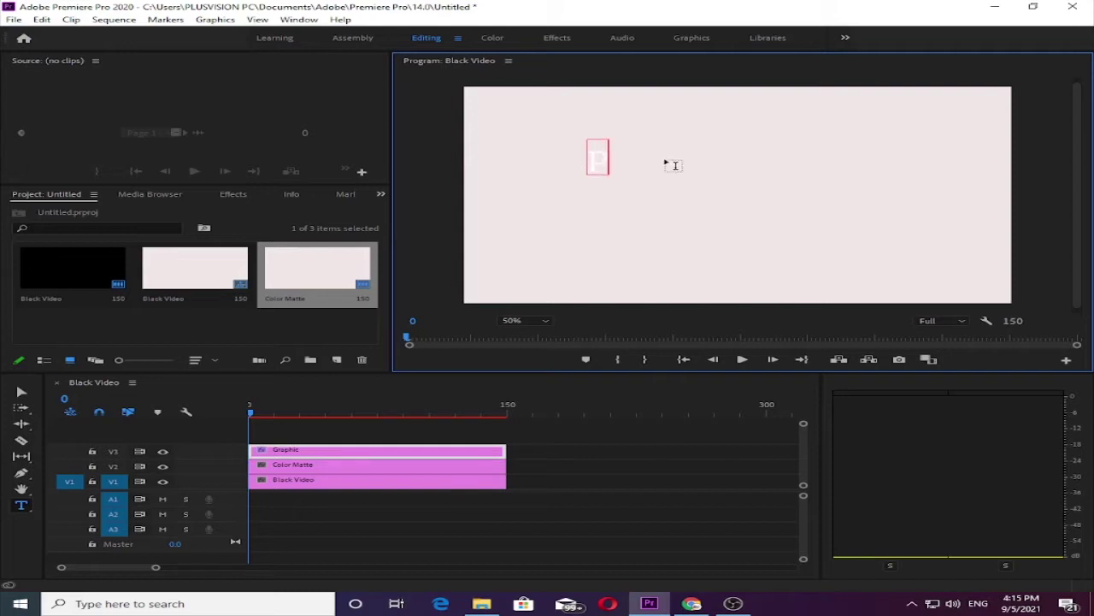
type("ro")
type(" sh")
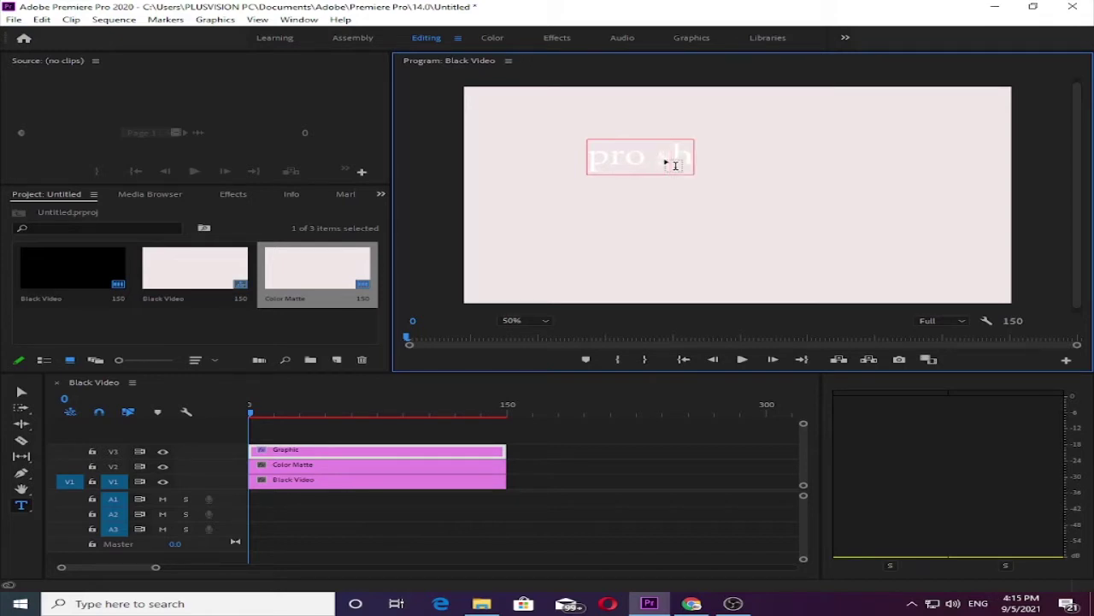
type("ad")
type("ow")
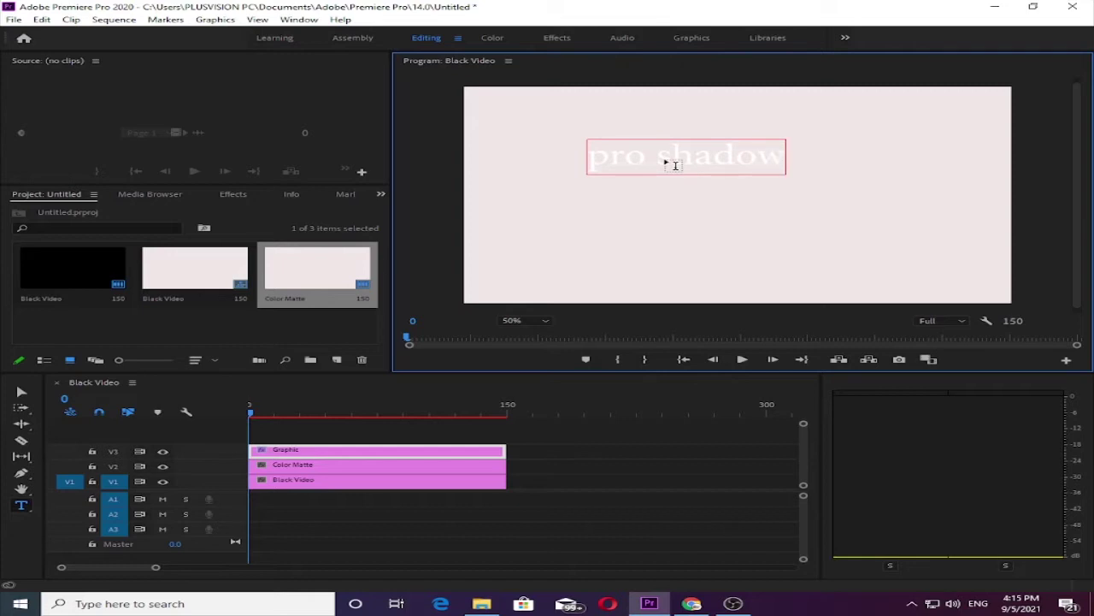
left_click_drag(784, 159, 588, 160)
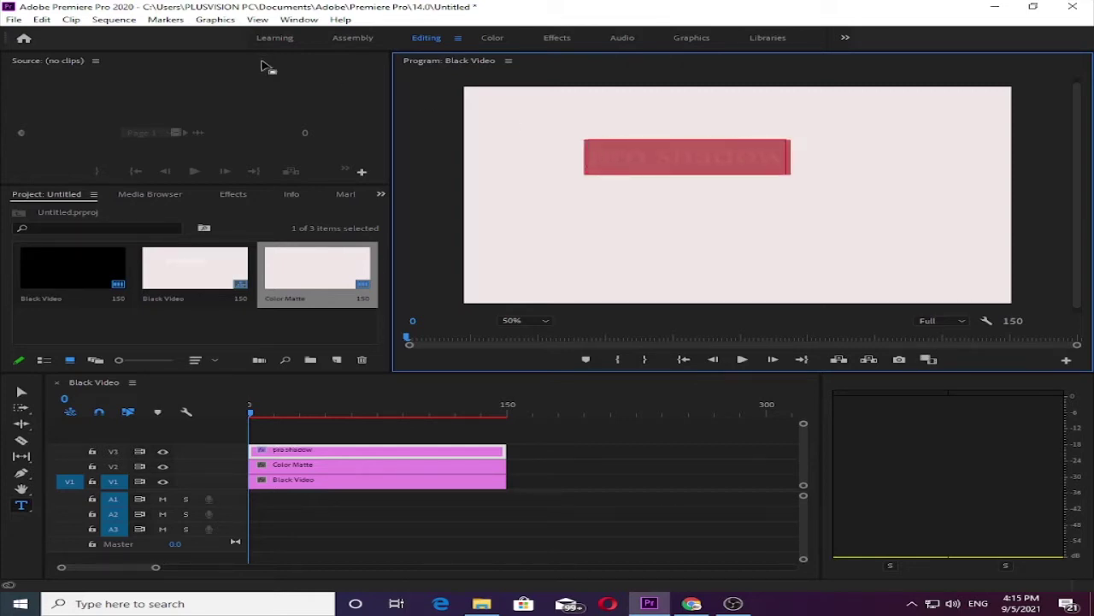
Show Effect Controls and expand the pro shadow Text properties
left_click(379, 193)
left_click(450, 285)
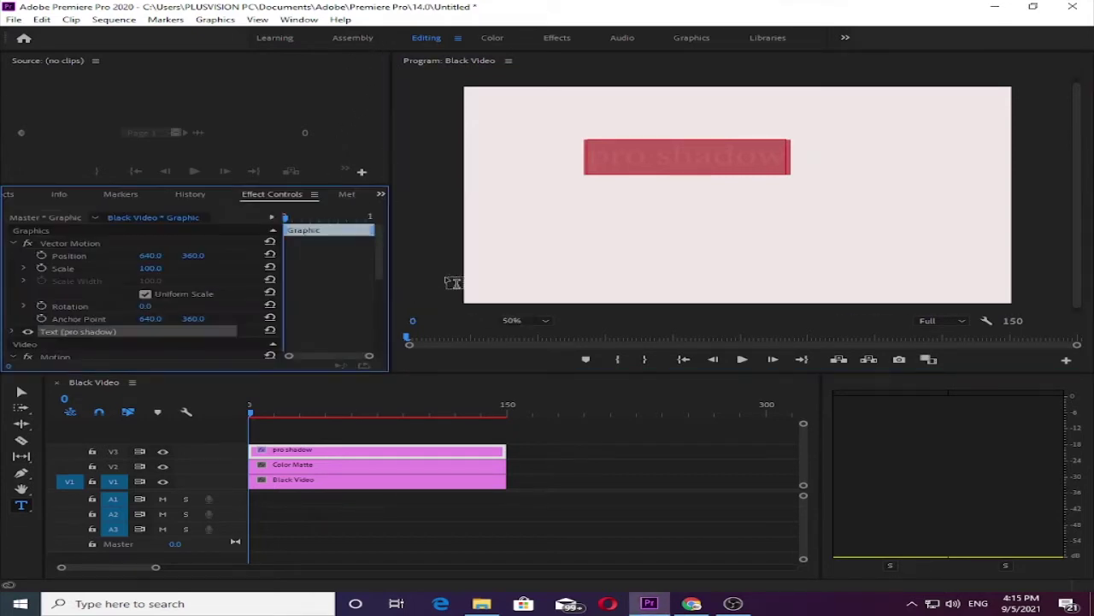
left_click_drag(376, 267, 380, 344)
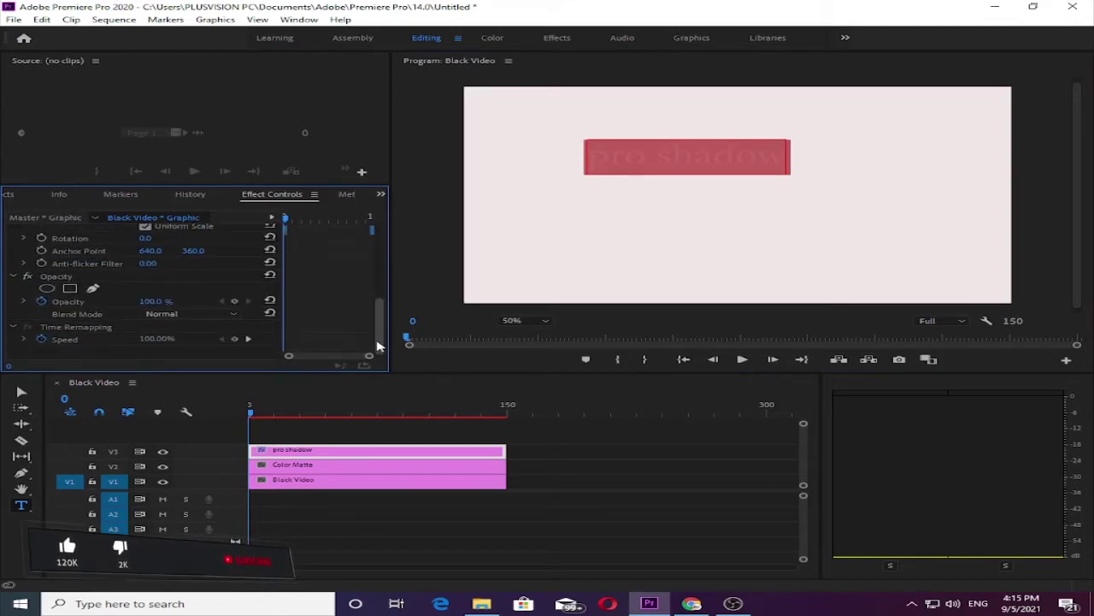
left_click_drag(379, 344, 379, 267)
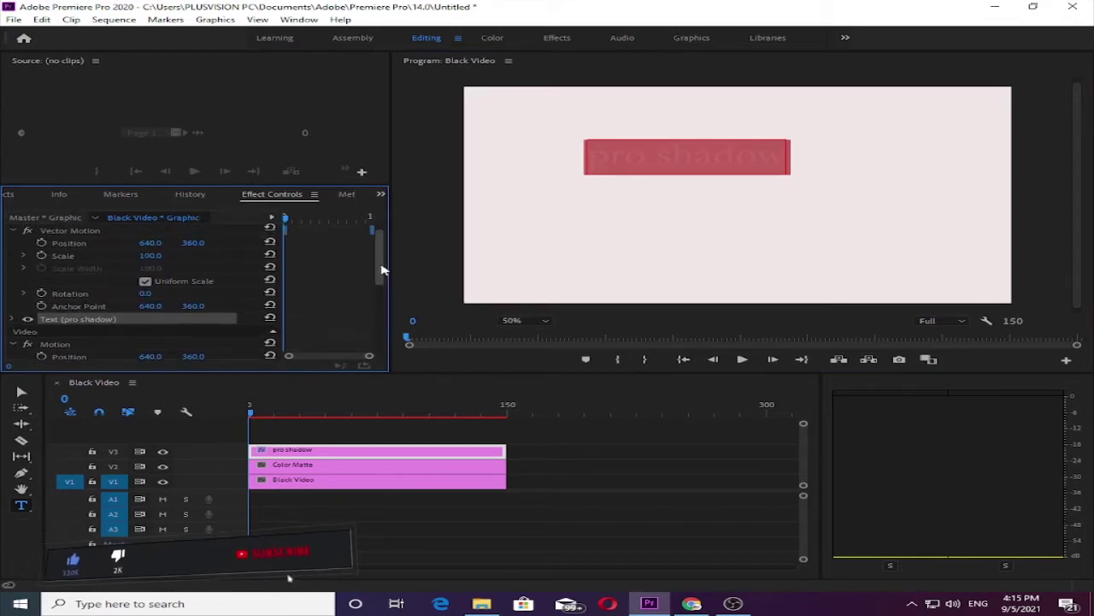
left_click(13, 319)
left_click_drag(377, 235, 379, 285)
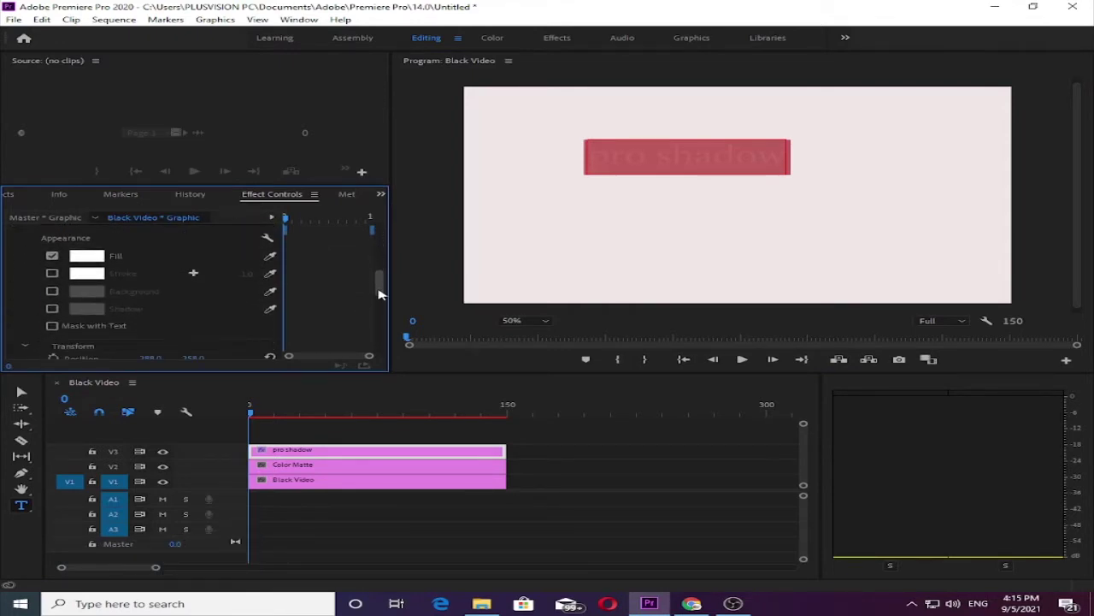
Set the title's fill to near-black 141313, then return to the Project bin
left_click(86, 256)
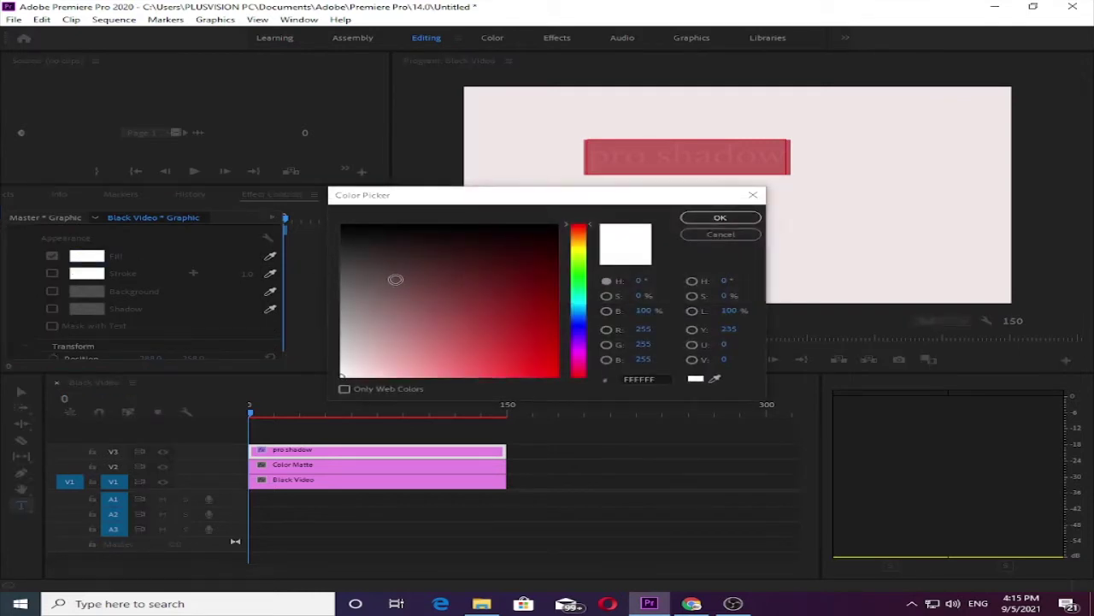
left_click_drag(357, 282, 352, 230)
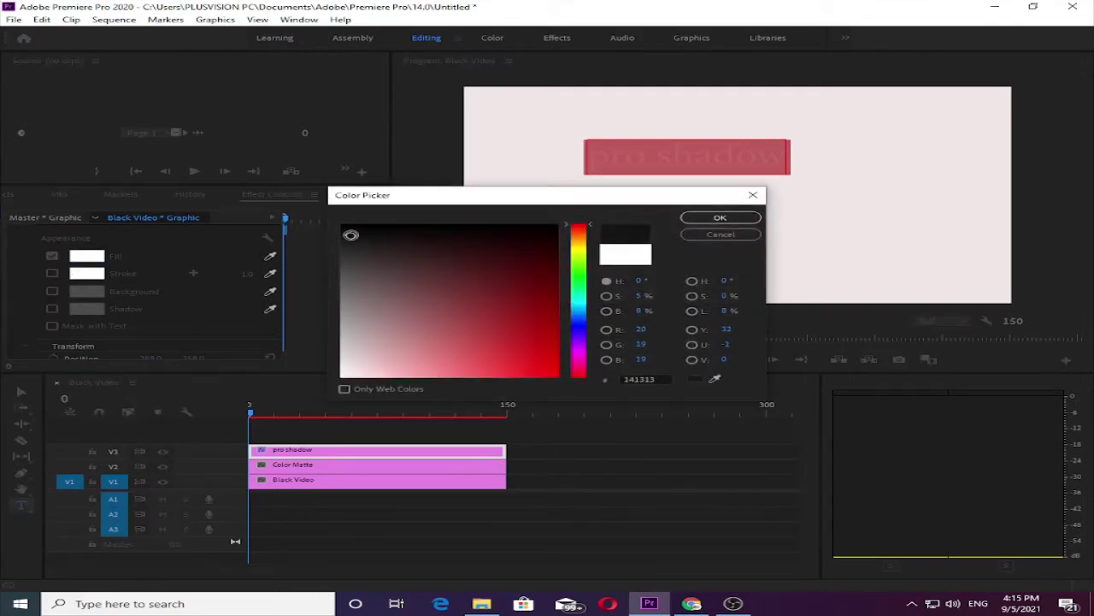
left_click(709, 217)
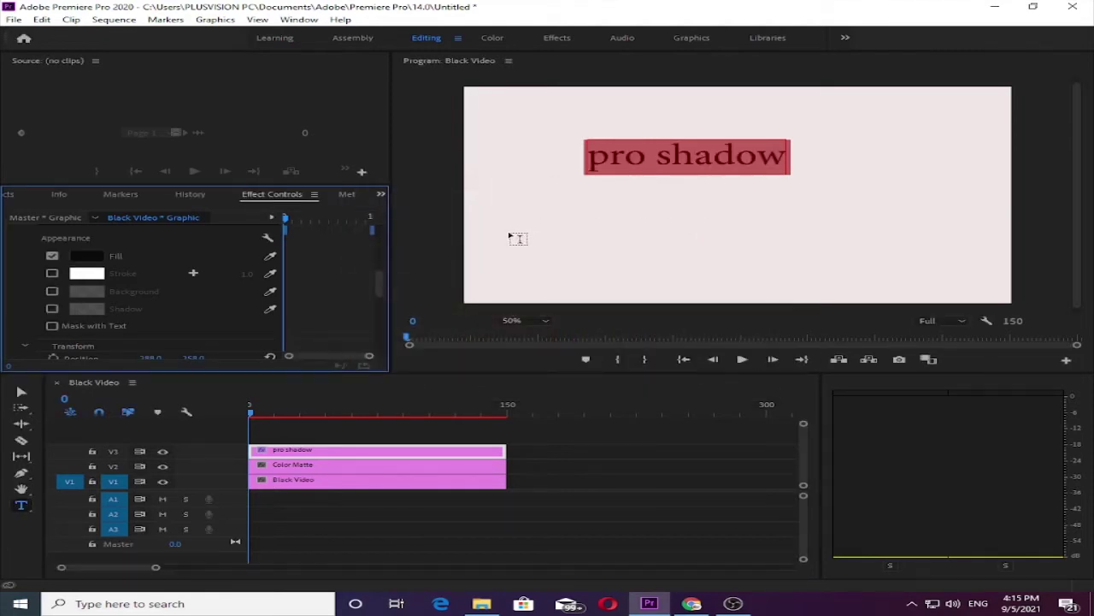
left_click(382, 196)
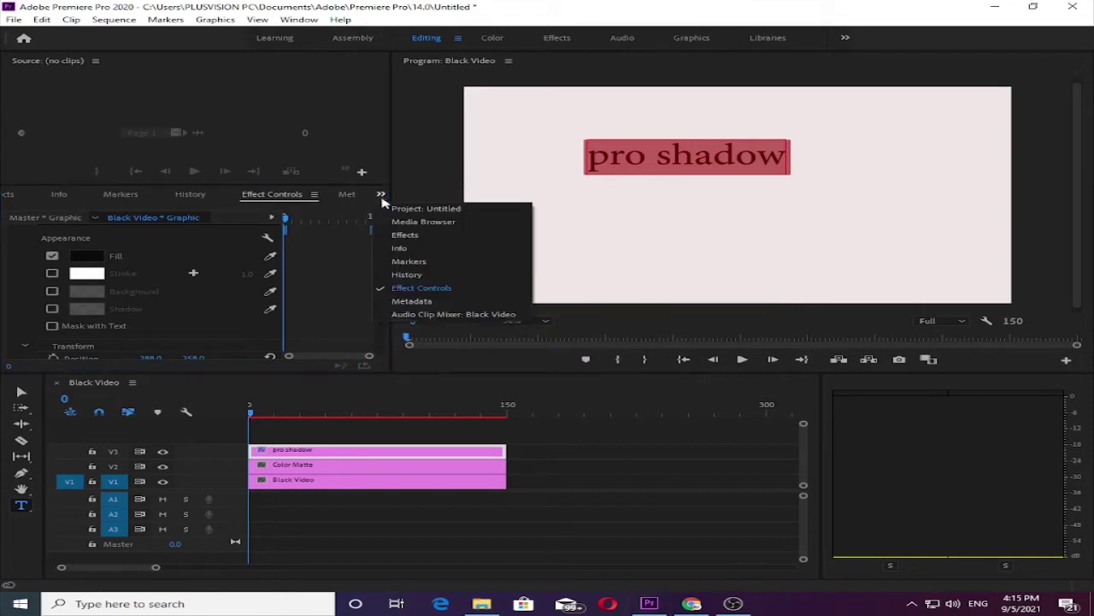
left_click(410, 208)
left_click(21, 390)
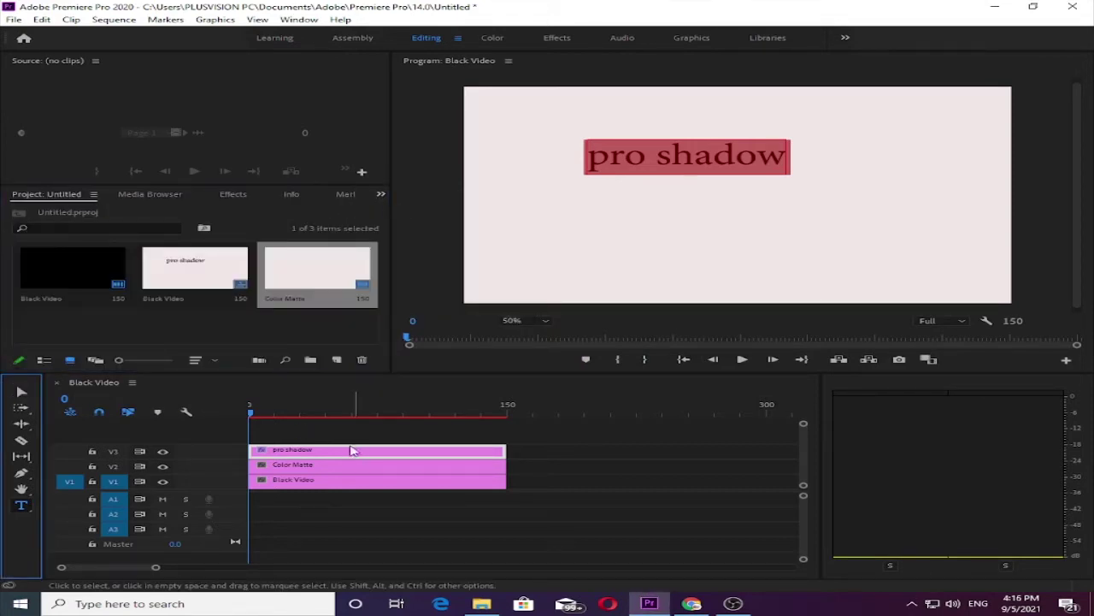
Drag the pro shadow title lower and to the right on the frame
left_click(558, 481)
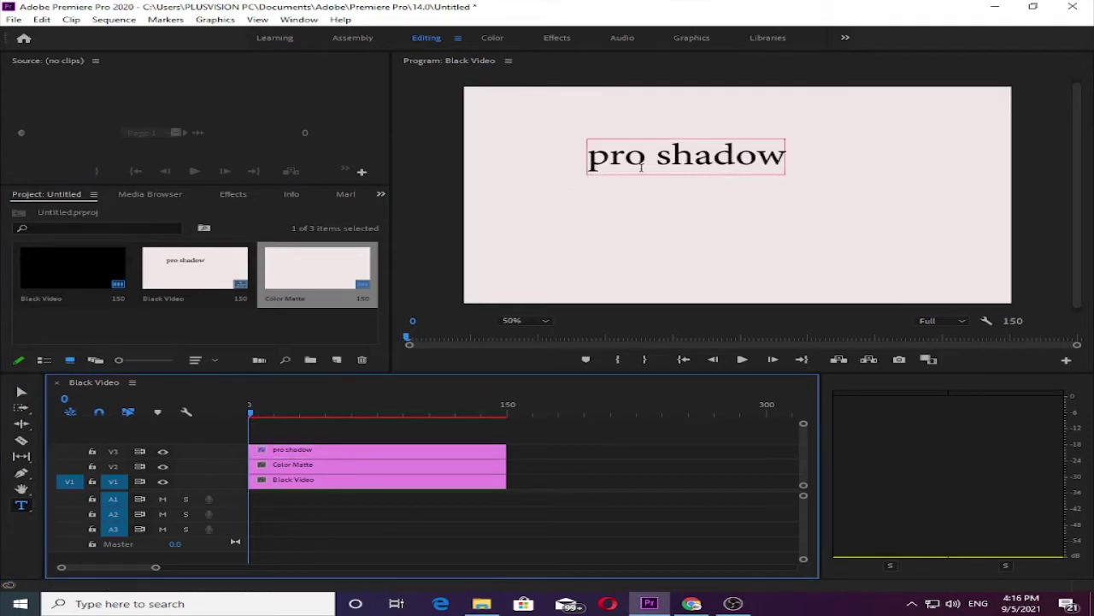
left_click(22, 392)
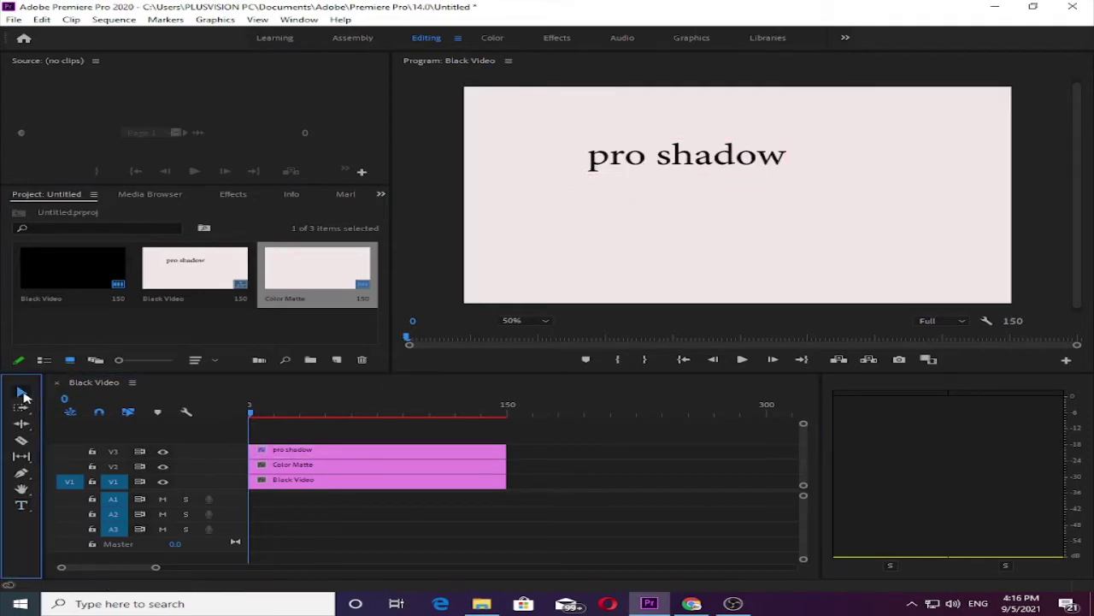
left_click(644, 168)
left_click_drag(644, 162, 695, 199)
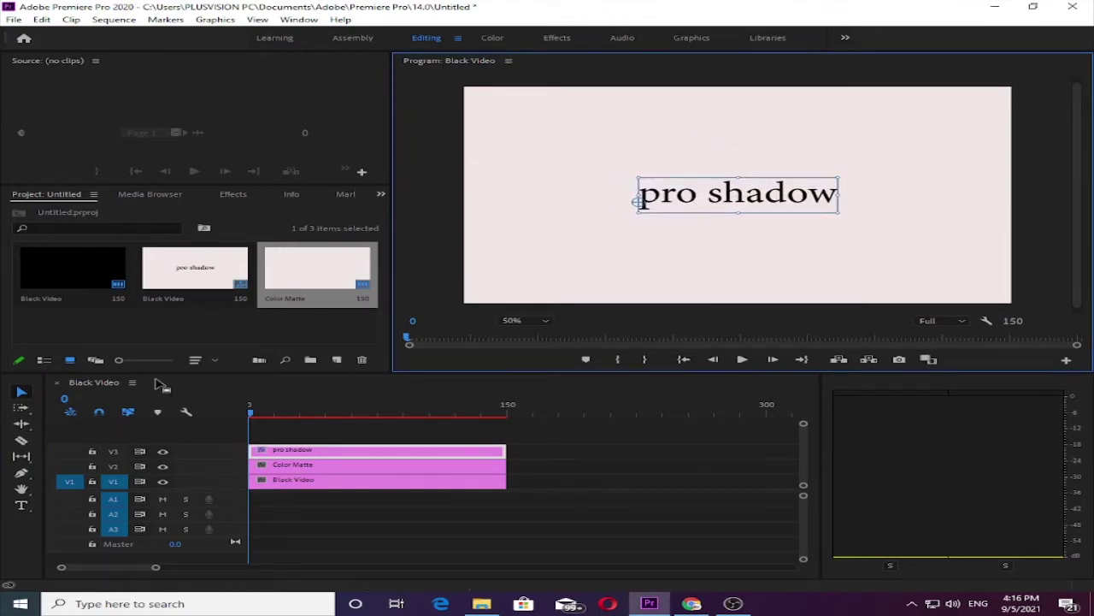
Set the title's scale to 180 in Effect Controls
left_click(382, 196)
left_click(393, 293)
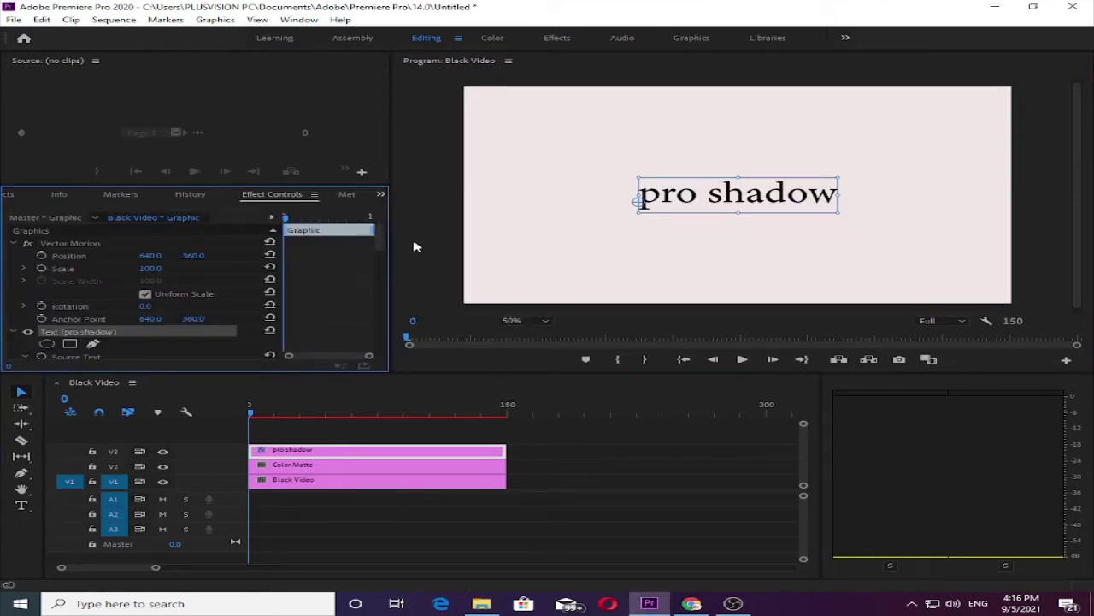
mouse_move(150, 255)
left_mouse_down()
mouse_move(136, 255)
mouse_move(216, 269)
left_mouse_up()
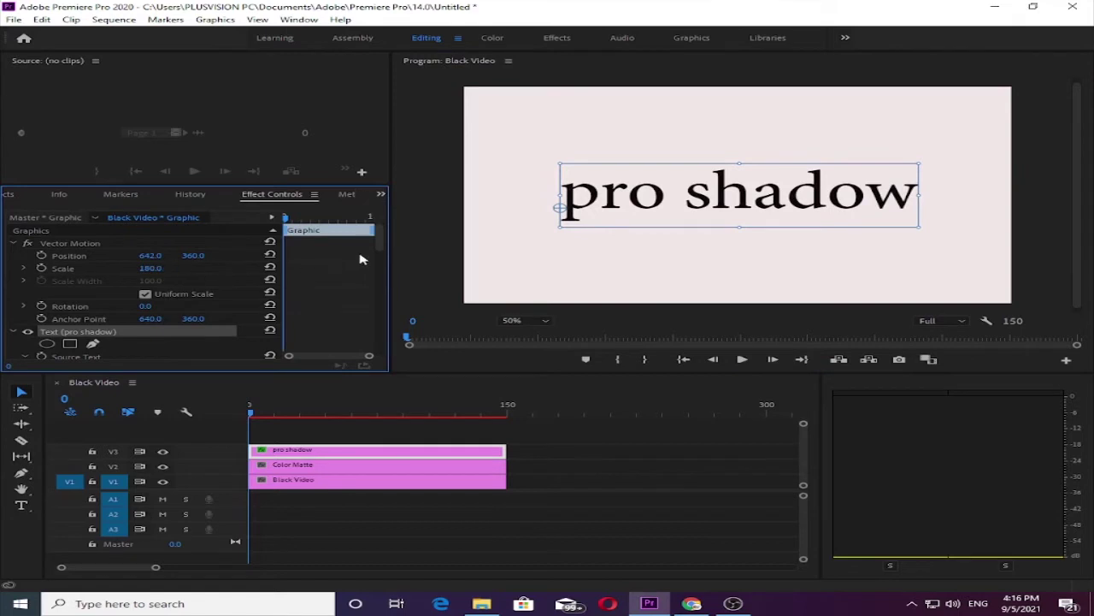
scroll(379, 269, "down", 5)
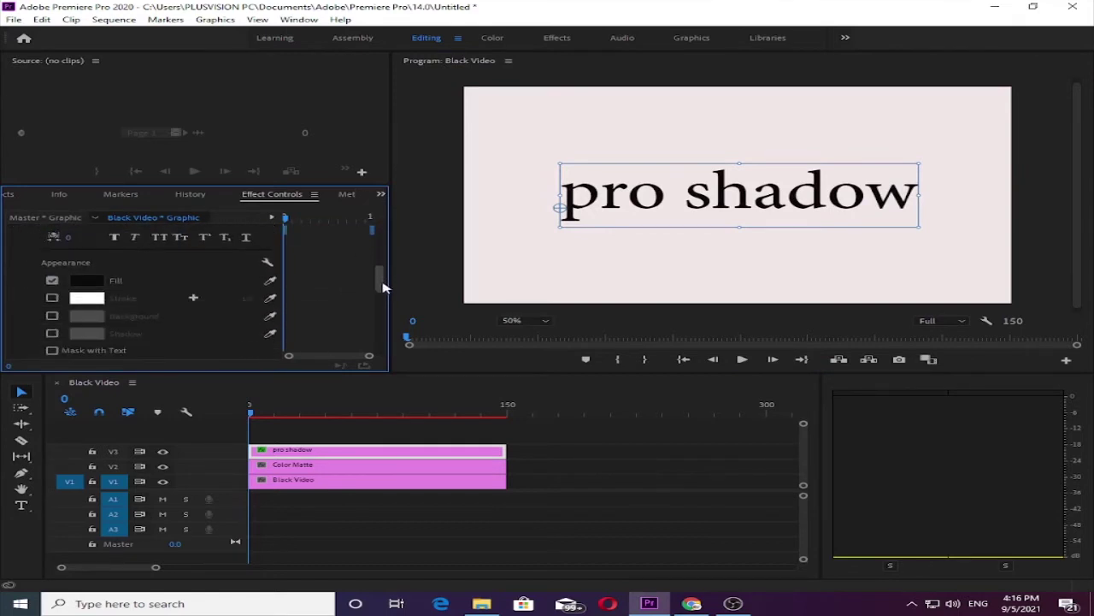
scroll(379, 272, "down", 3)
scroll(385, 266, "down", 3)
scroll(385, 267, "up", 1)
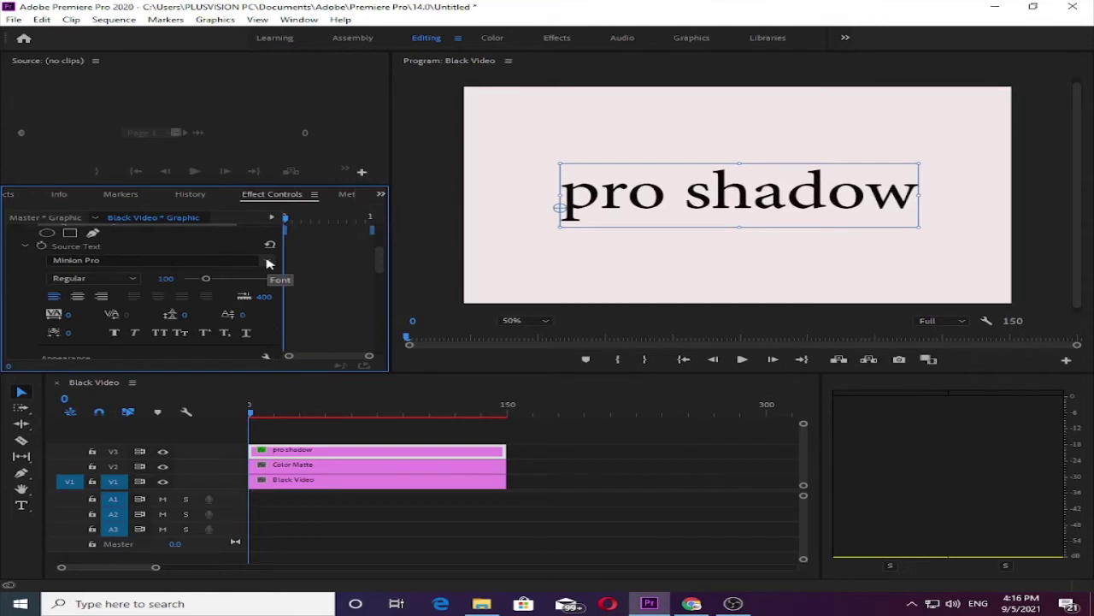
Set the title font to BankGothic Md BT with tracking 84, then deselect it
left_click(267, 264)
scroll(306, 313, "down", 5)
left_click(304, 312)
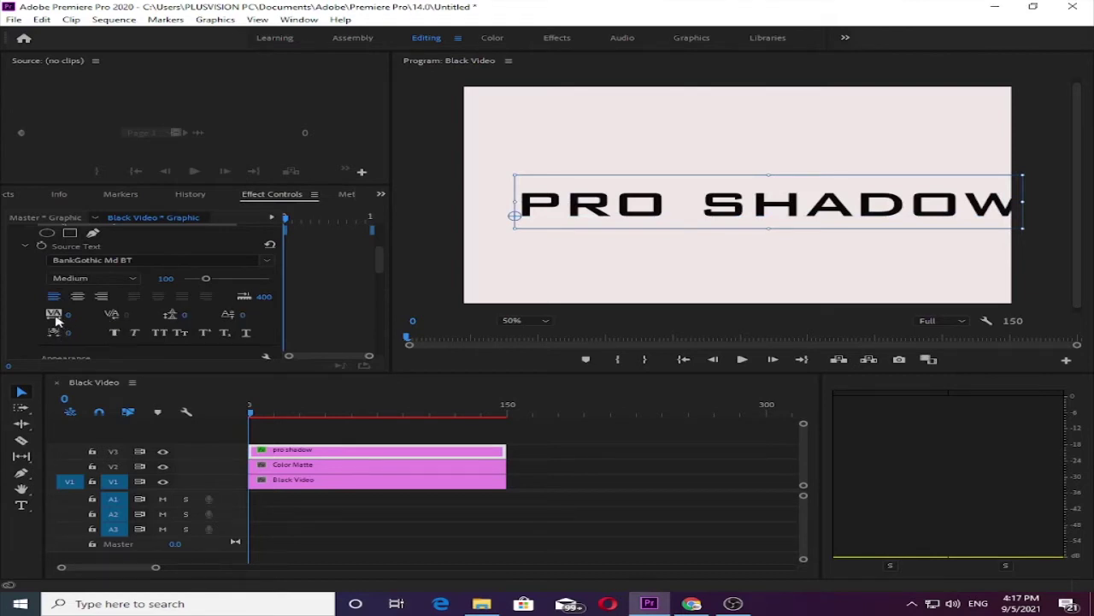
mouse_move(60, 318)
left_mouse_down()
mouse_move(71, 317)
mouse_move(43, 317)
mouse_move(84, 315)
left_mouse_up()
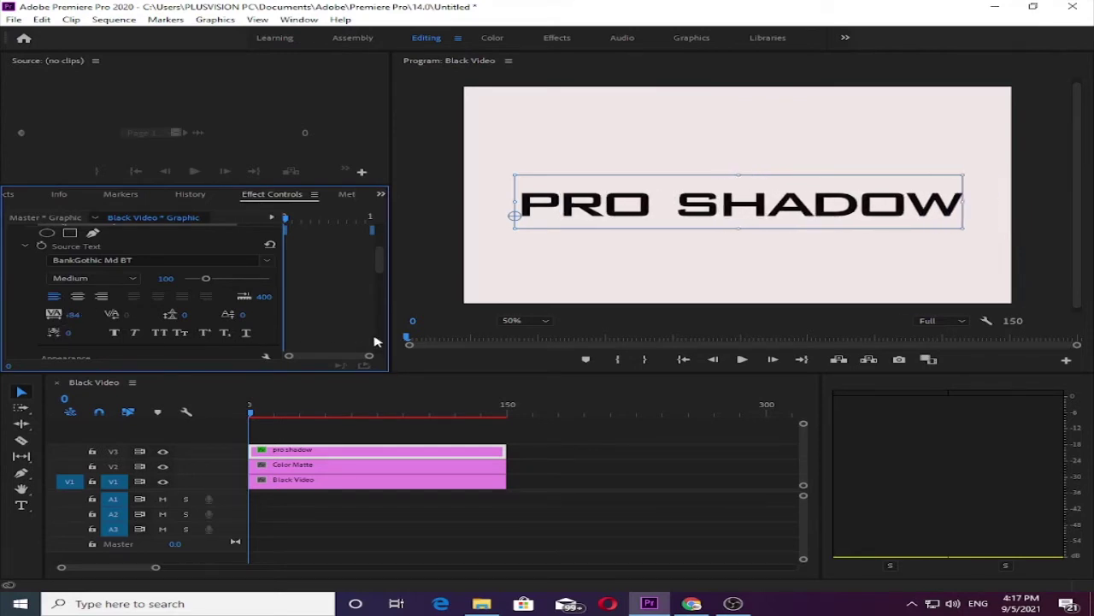
left_click_drag(379, 257, 385, 353)
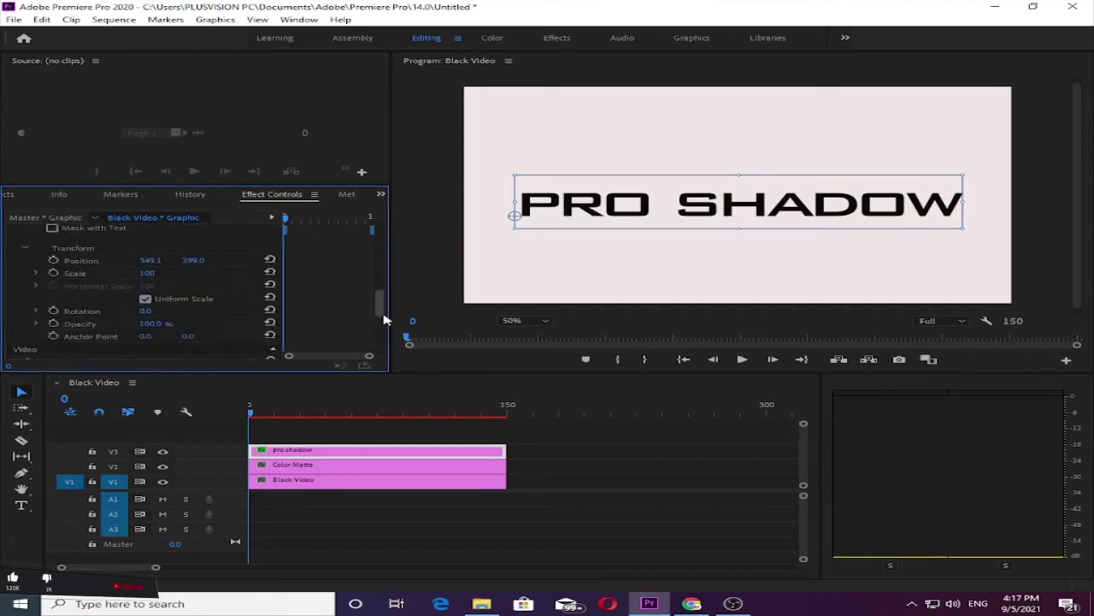
left_click(550, 445)
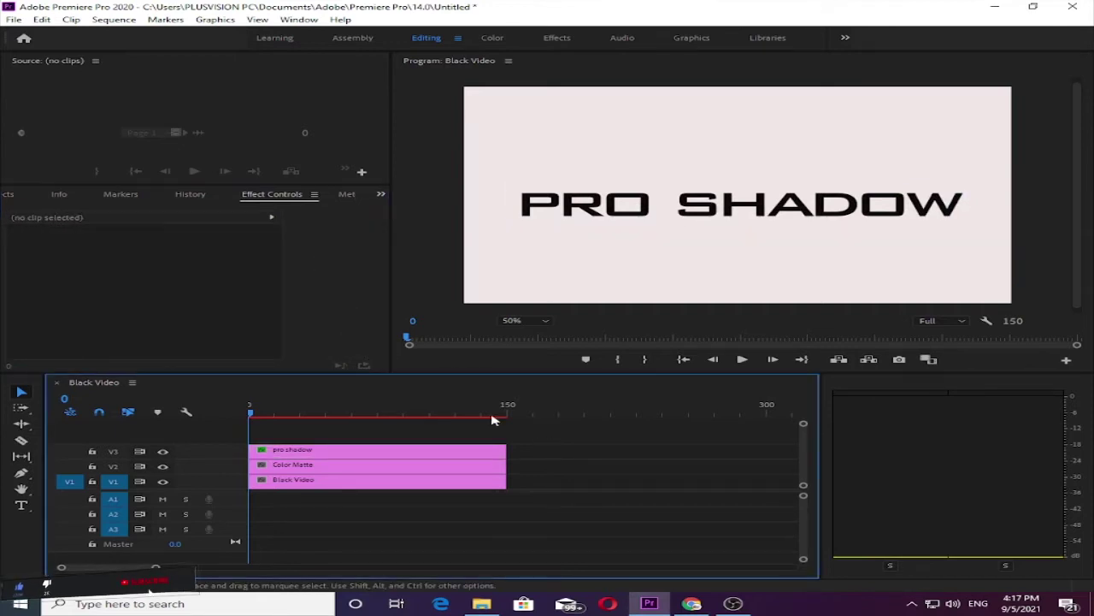
Search Effects for 'shad' and drop Drop Shadow onto the selected pro shadow clip
left_click(334, 449)
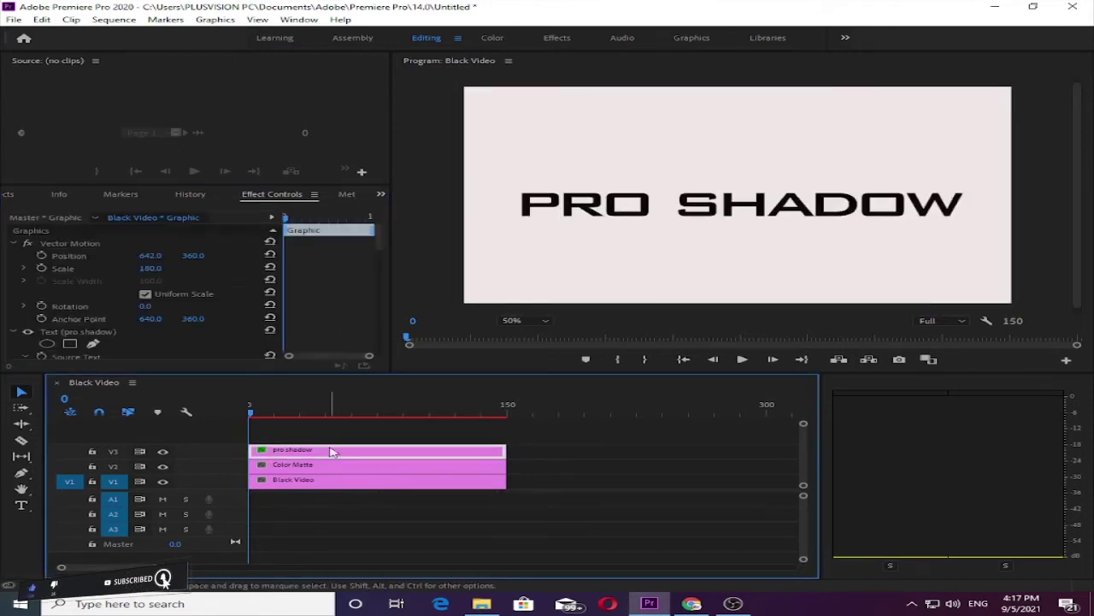
left_click(380, 194)
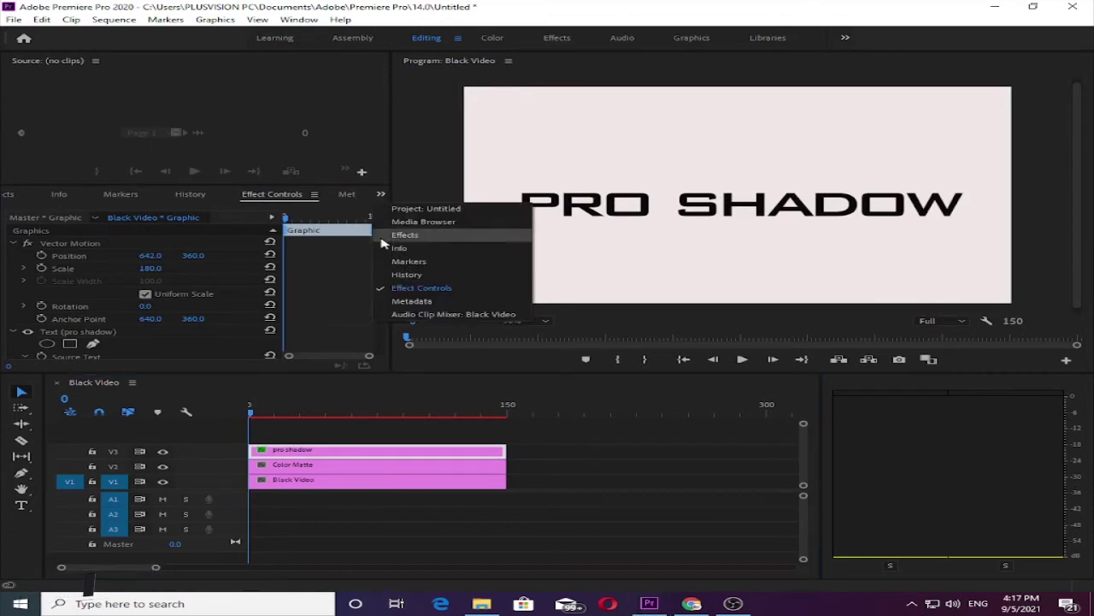
left_click(405, 235)
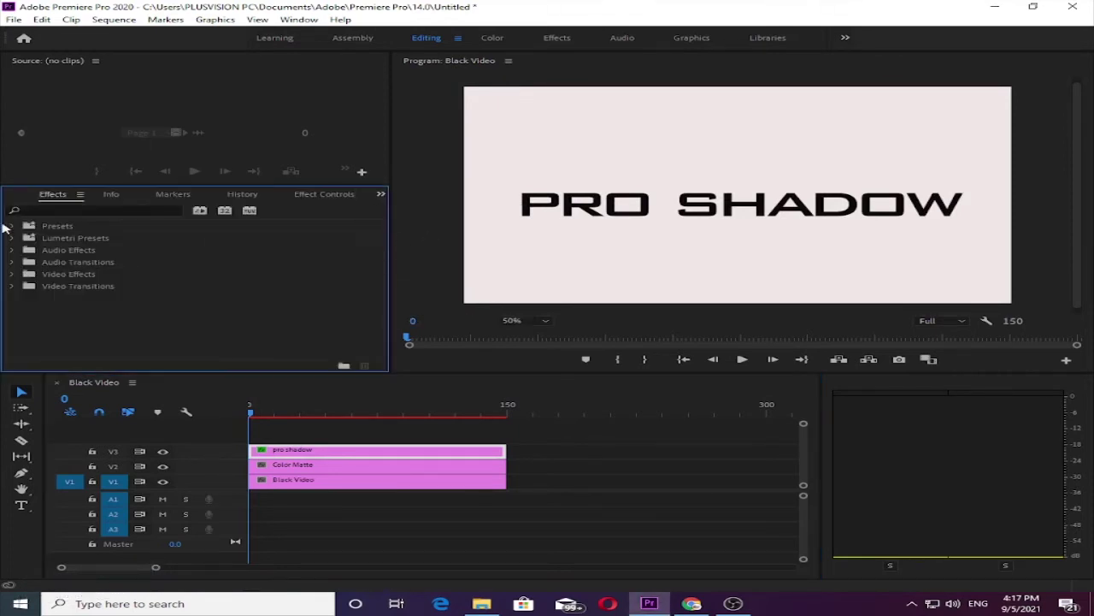
left_click(29, 210)
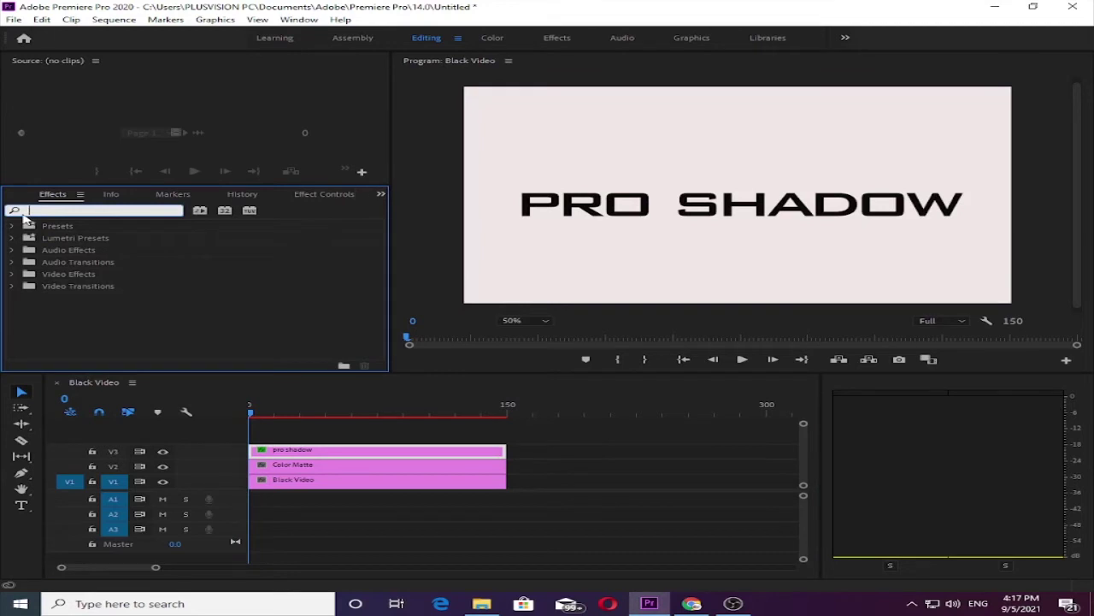
type("sha")
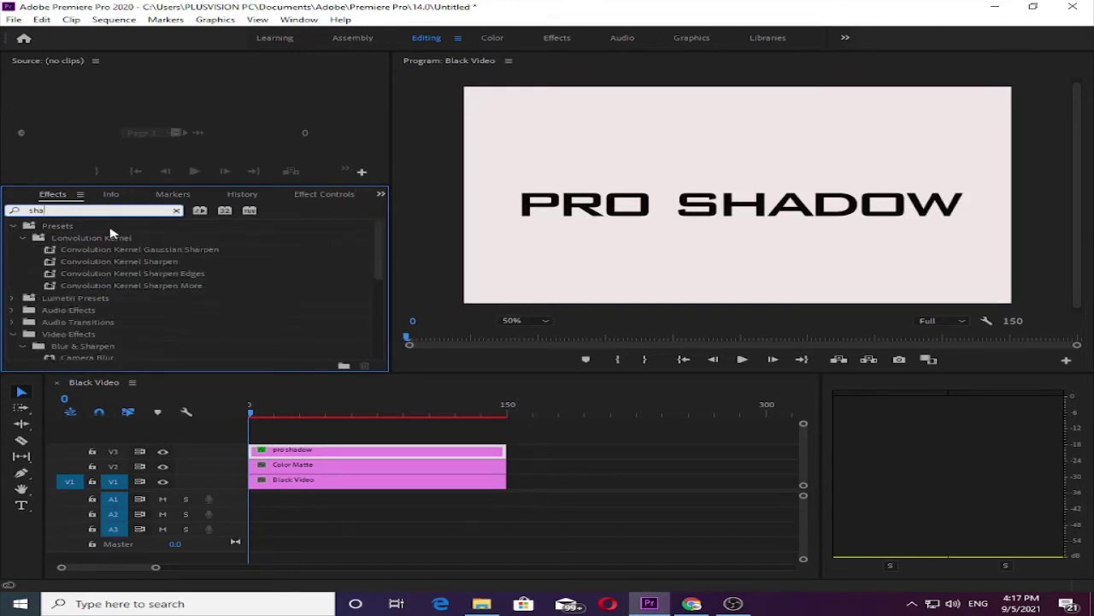
type("dow")
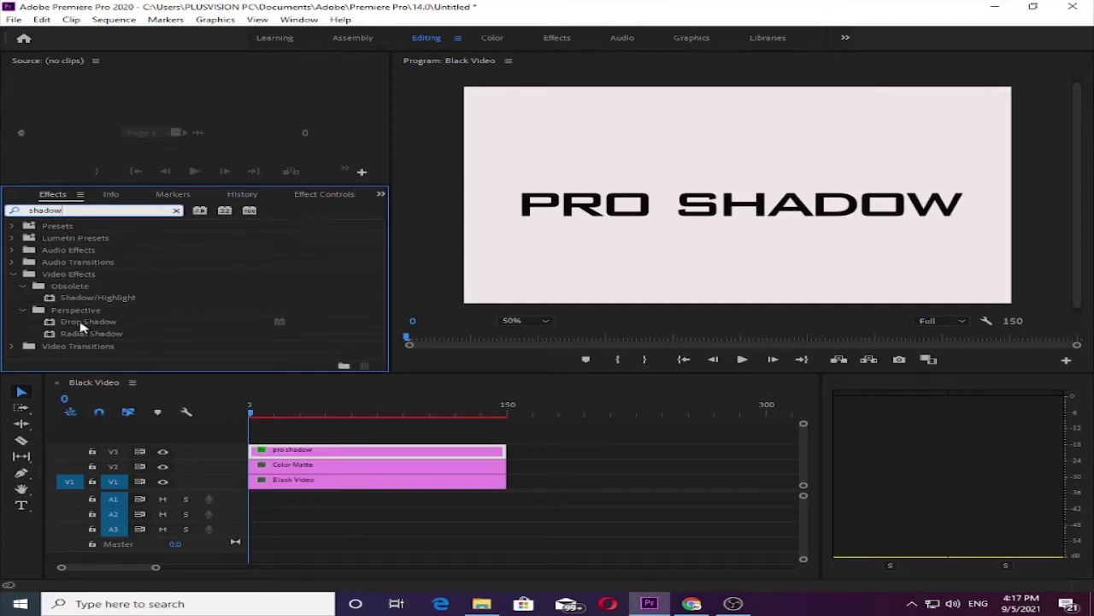
left_click_drag(73, 323, 264, 452)
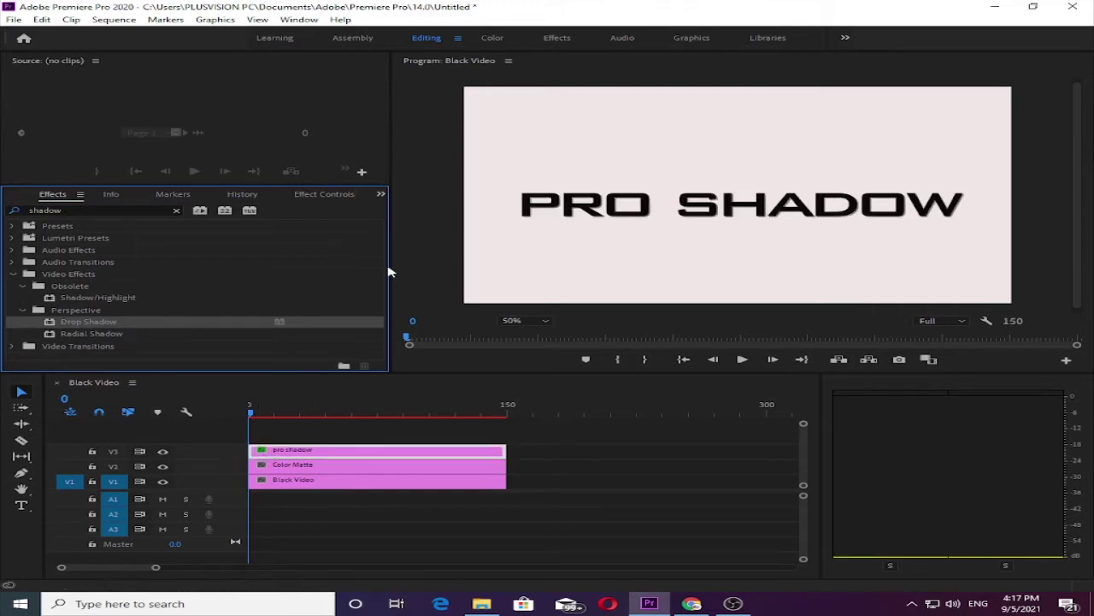
left_click(380, 194)
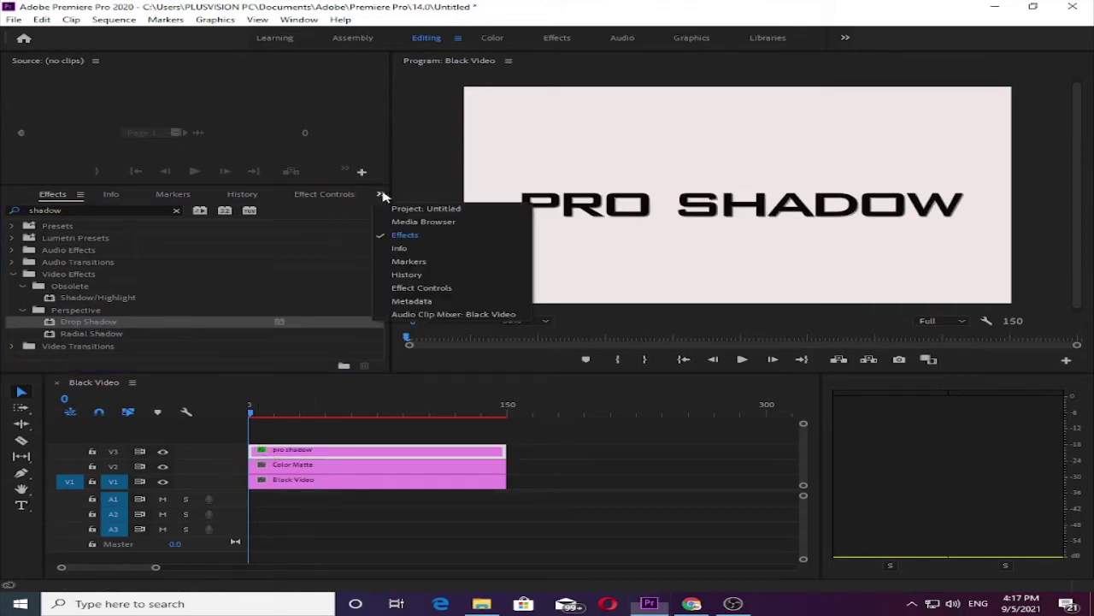
Tune the Drop Shadow to 57% opacity, 180° direction, distance 14 and softness 36
left_click(403, 291)
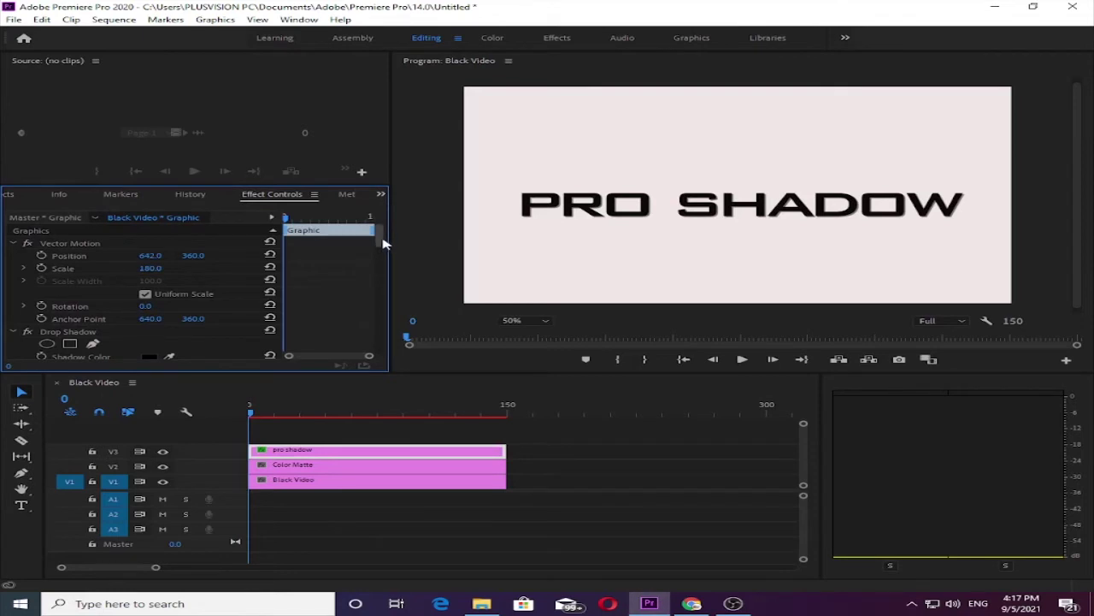
left_click_drag(381, 243, 387, 352)
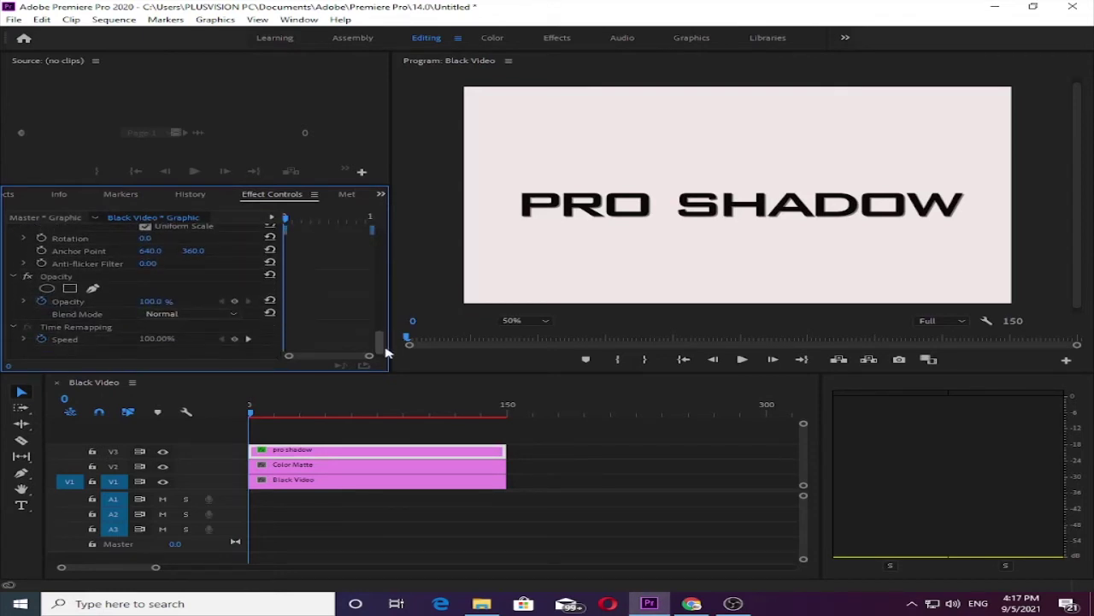
left_click_drag(386, 351, 406, 259)
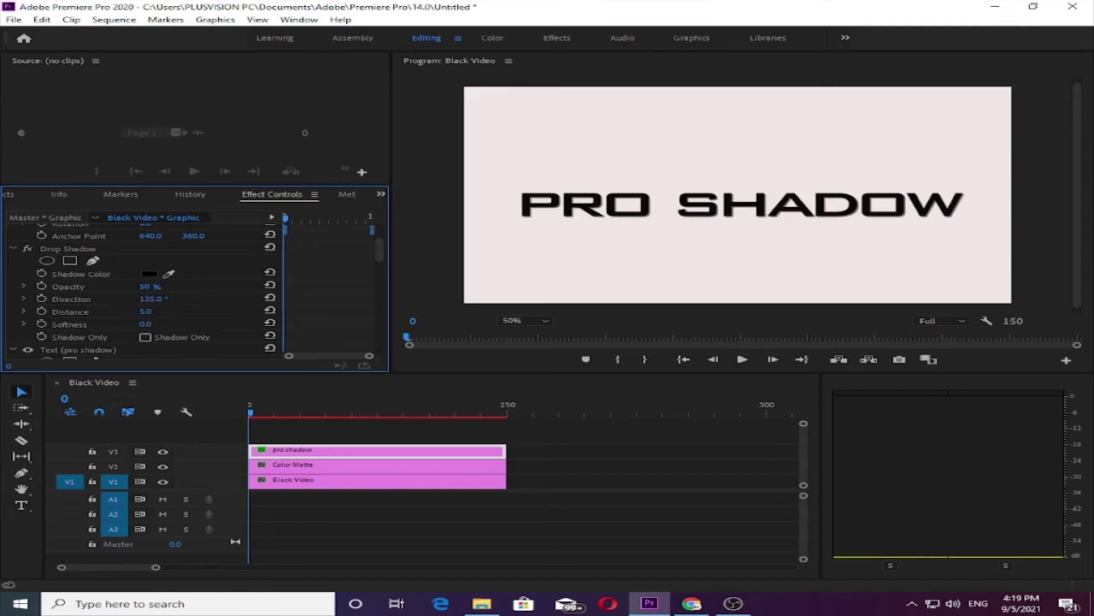
mouse_move(145, 311)
left_mouse_down()
mouse_move(120, 312)
mouse_move(160, 311)
left_mouse_up()
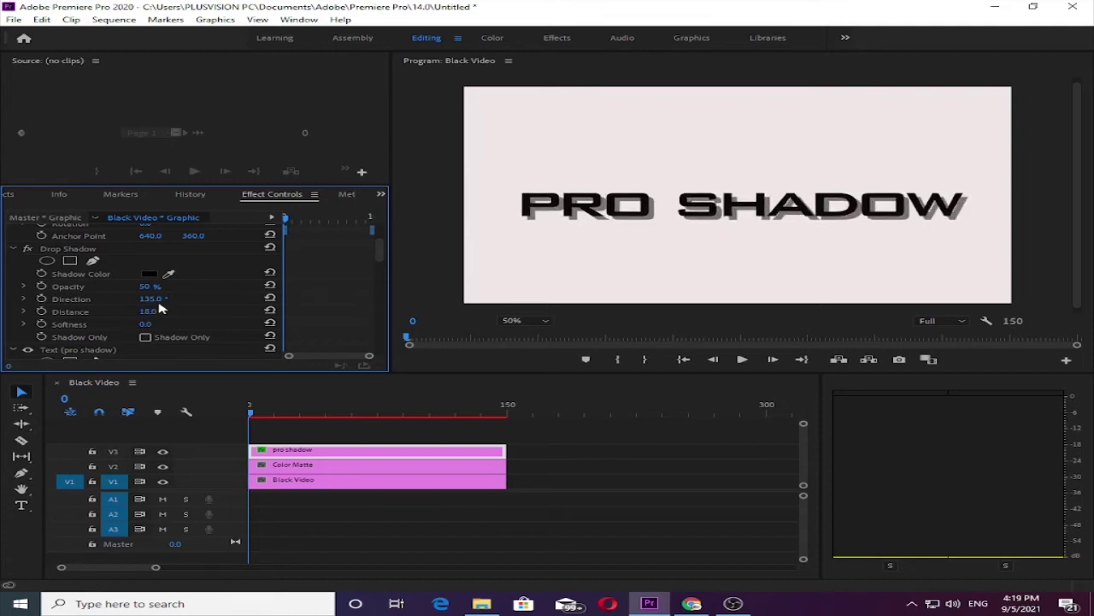
mouse_move(152, 299)
left_mouse_down()
mouse_move(170, 299)
mouse_move(149, 299)
mouse_move(145, 311)
left_mouse_up()
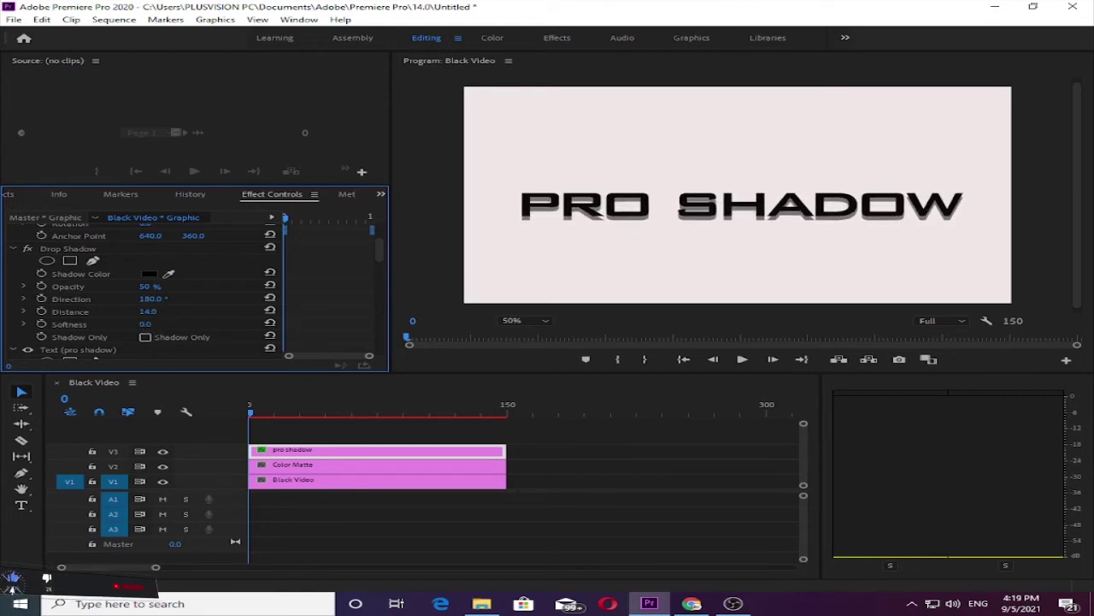
mouse_move(146, 324)
left_mouse_down()
mouse_move(171, 324)
mouse_move(143, 324)
left_mouse_up()
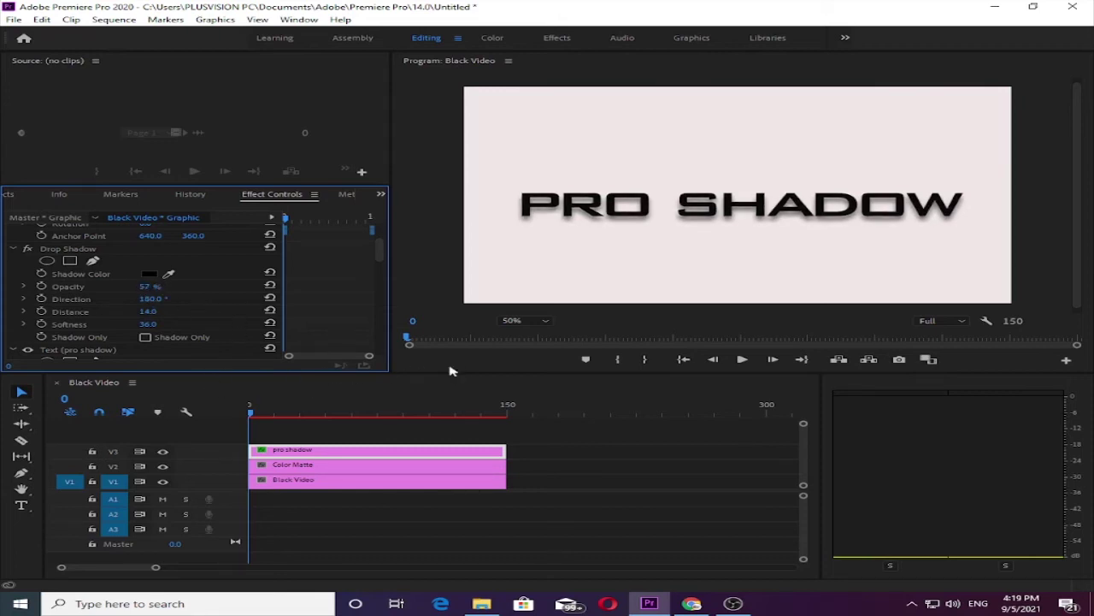
Drag the V3 pro shadow clip's right edge left so it ends before the matte
left_click(381, 194)
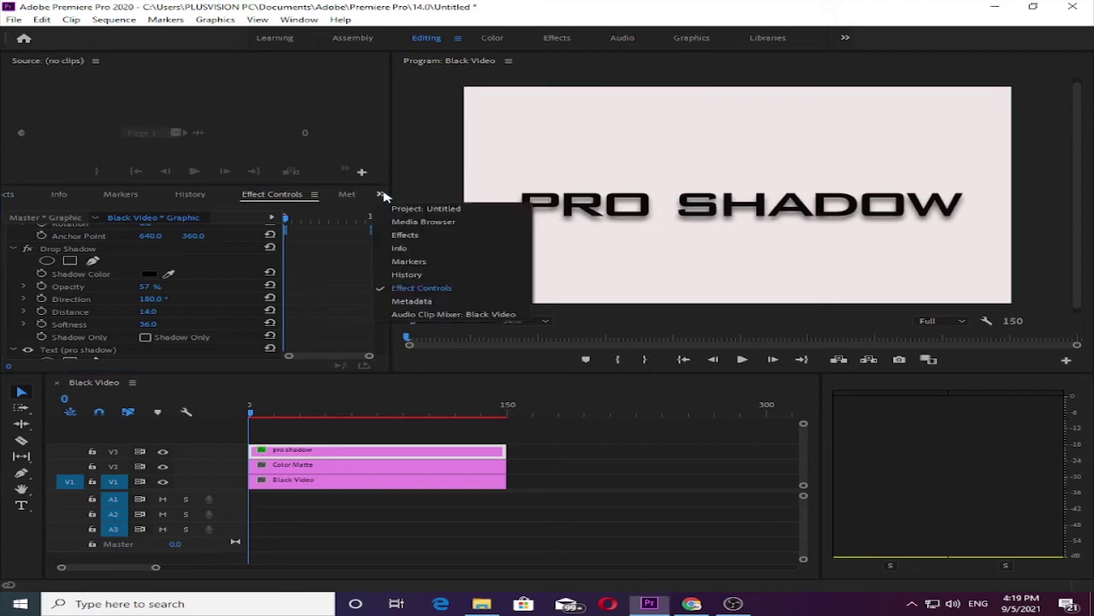
left_click(437, 210)
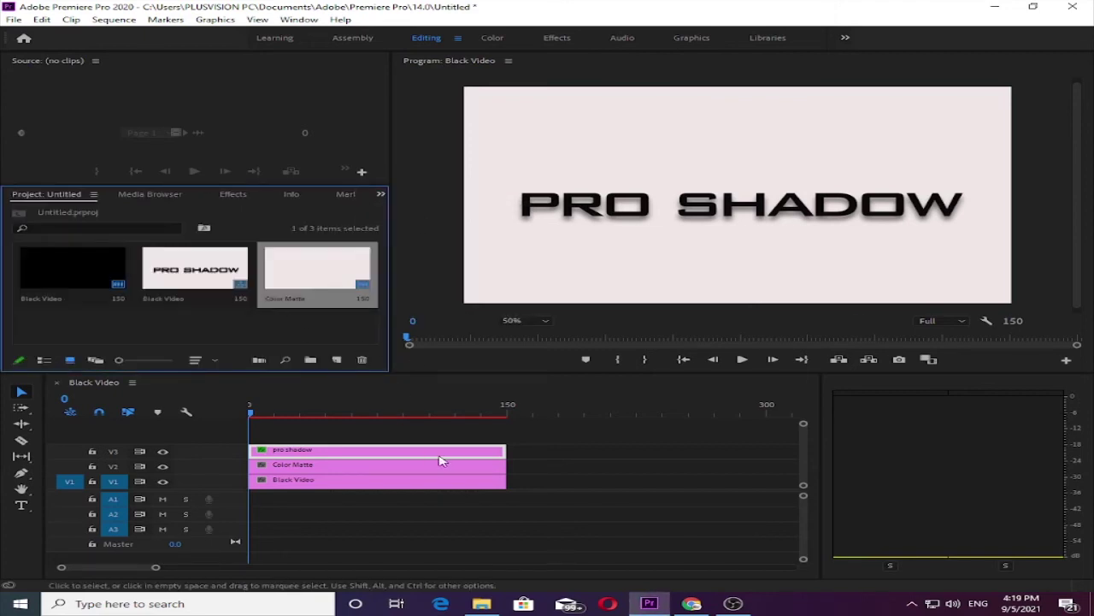
left_click(380, 194)
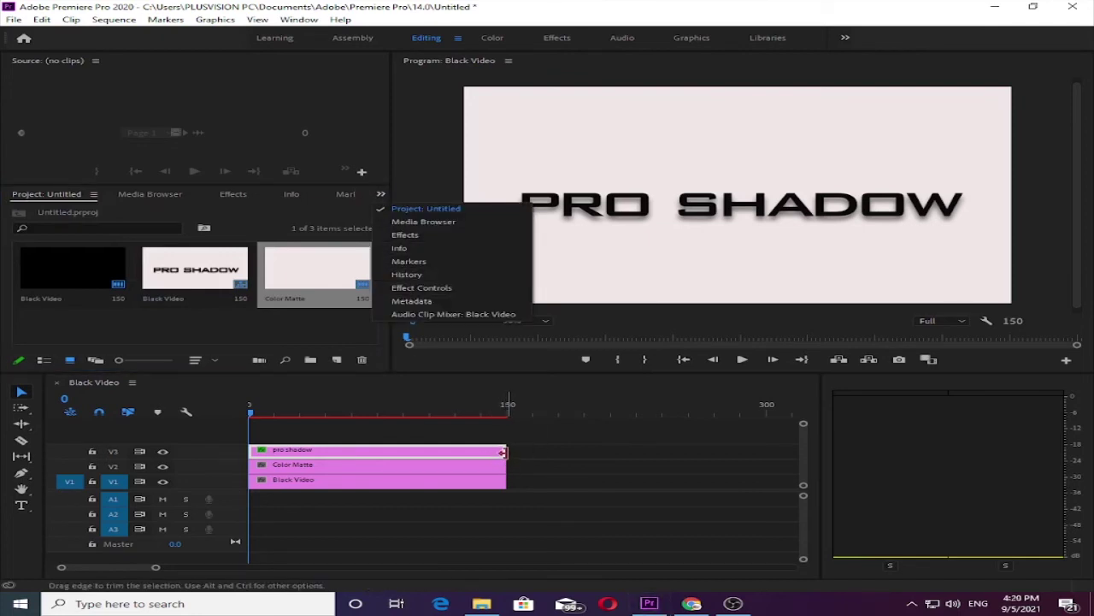
left_click_drag(504, 450, 417, 451)
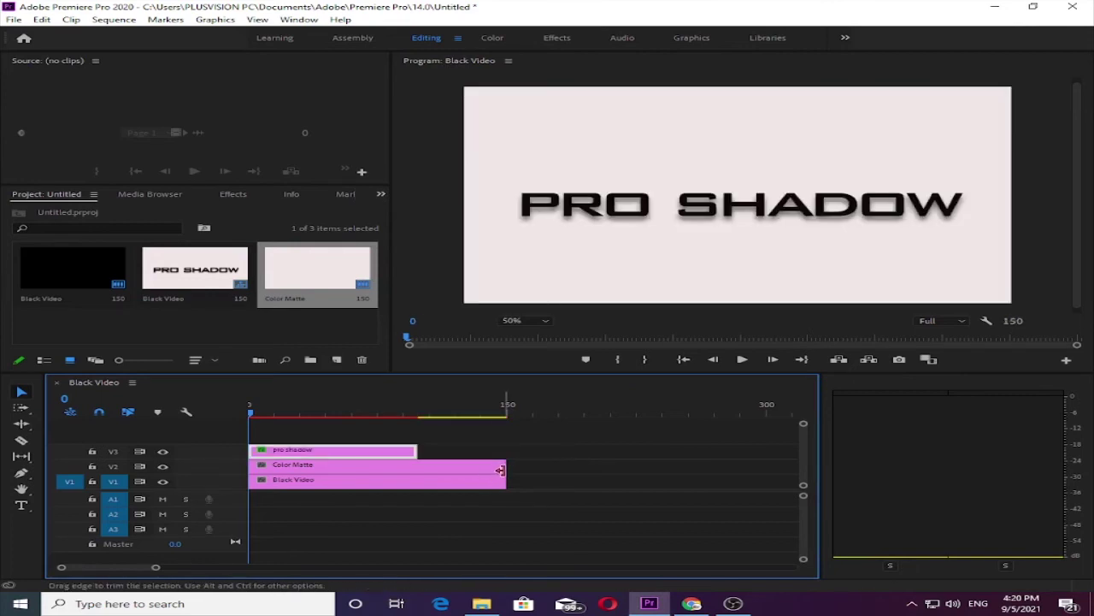
left_click_drag(505, 470, 496, 470)
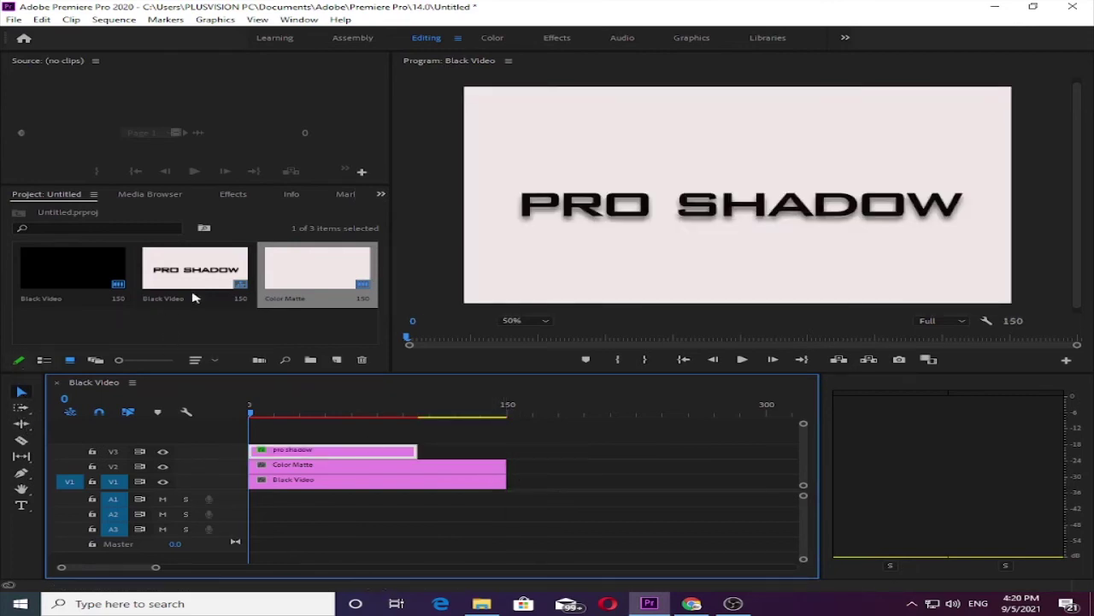
Drop Page Peel from Video Transitions onto the Color Matte clip's end and preview
left_click(381, 196)
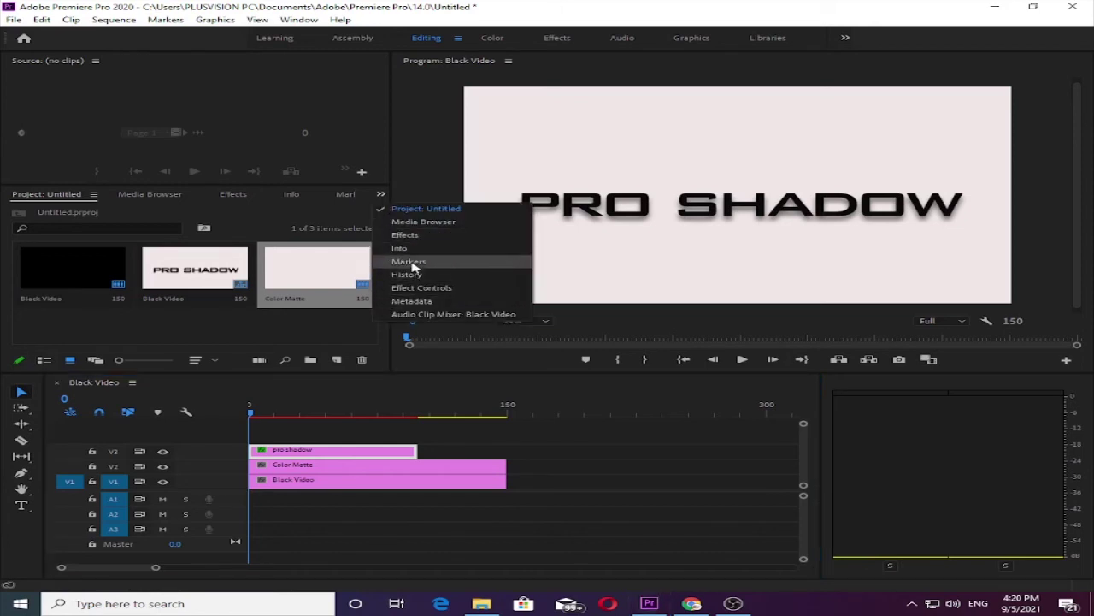
left_click(427, 236)
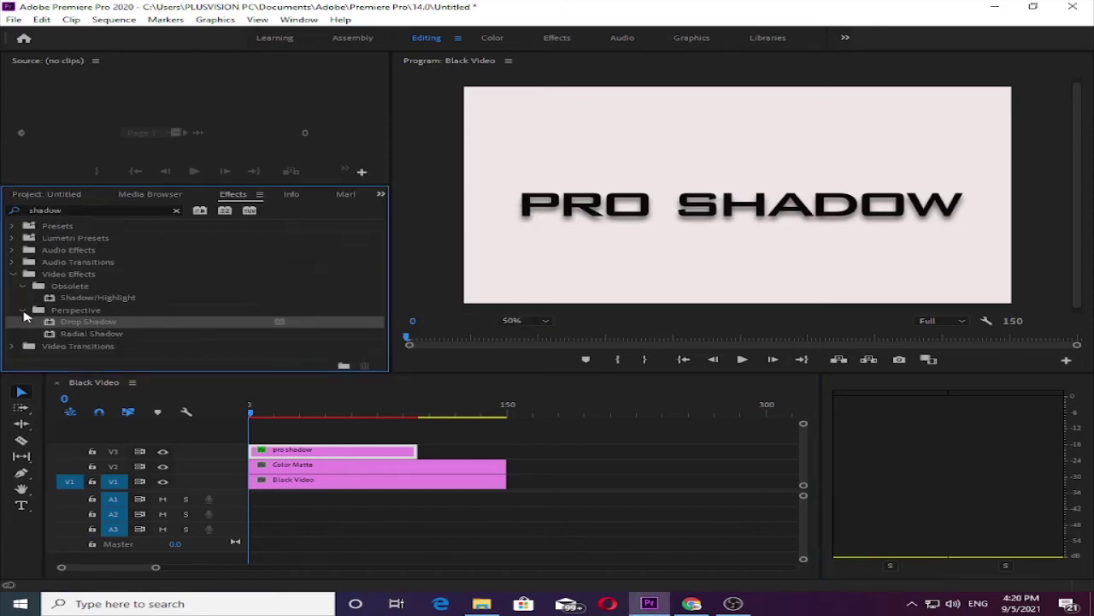
left_click(75, 209)
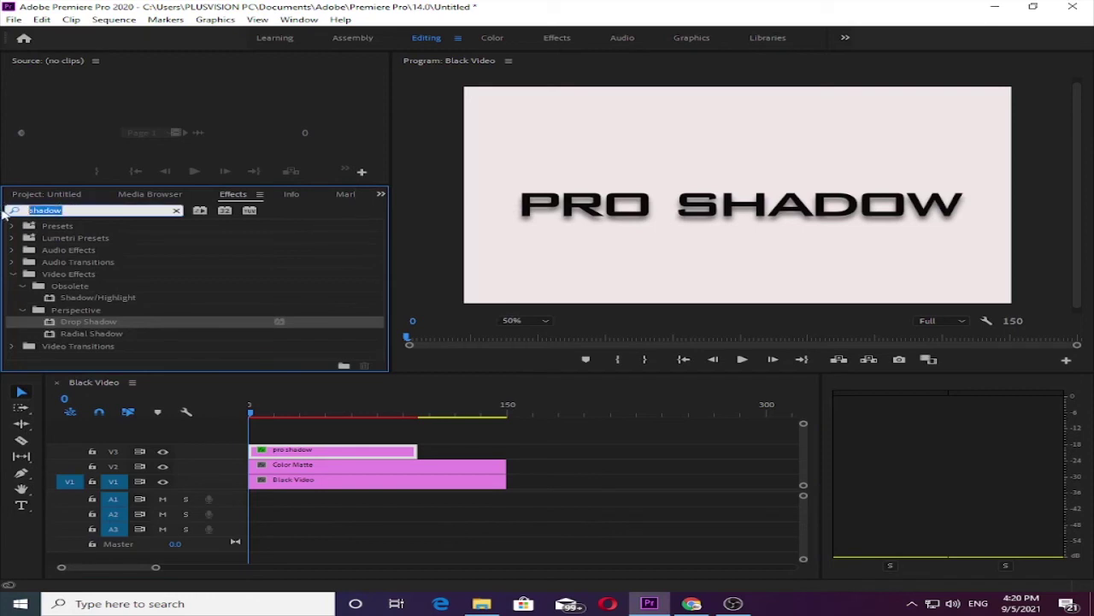
key("BackSpace")
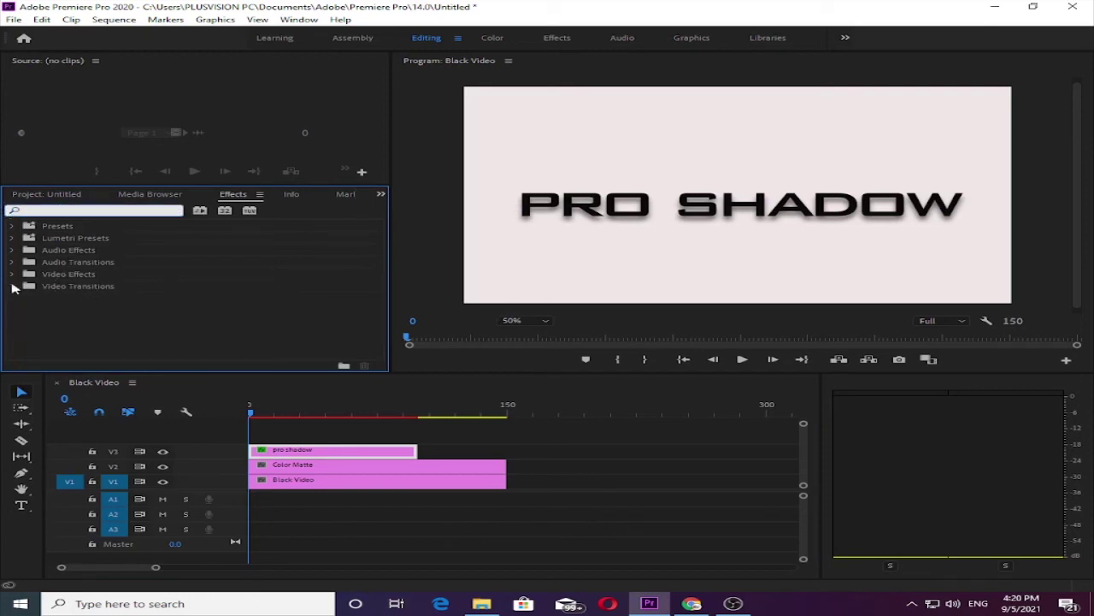
left_click(11, 286)
left_click_drag(103, 325, 223, 359)
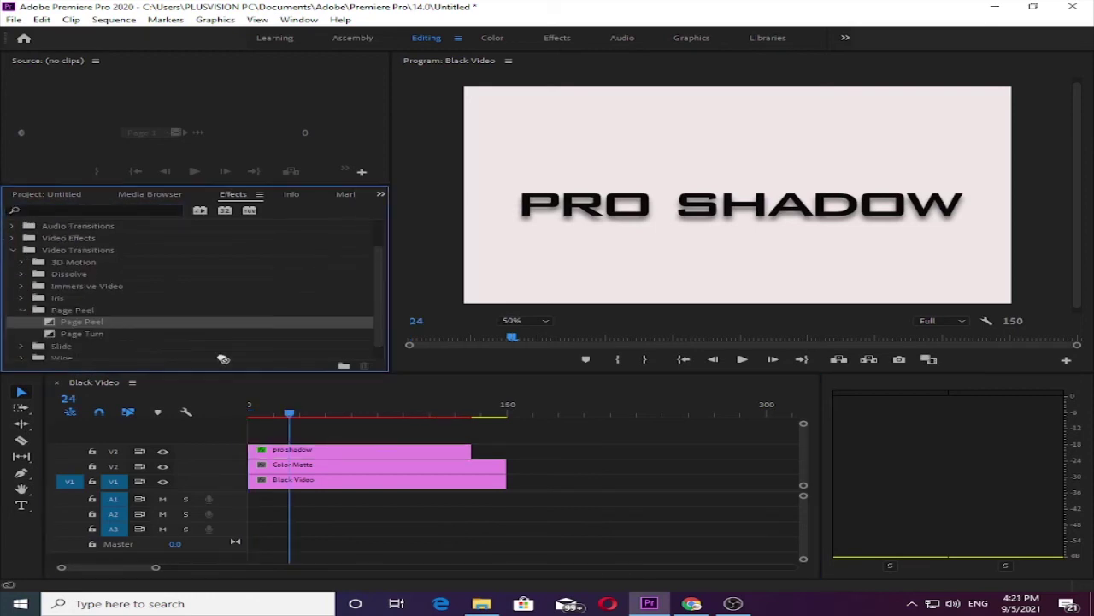
left_click_drag(507, 472, 505, 470)
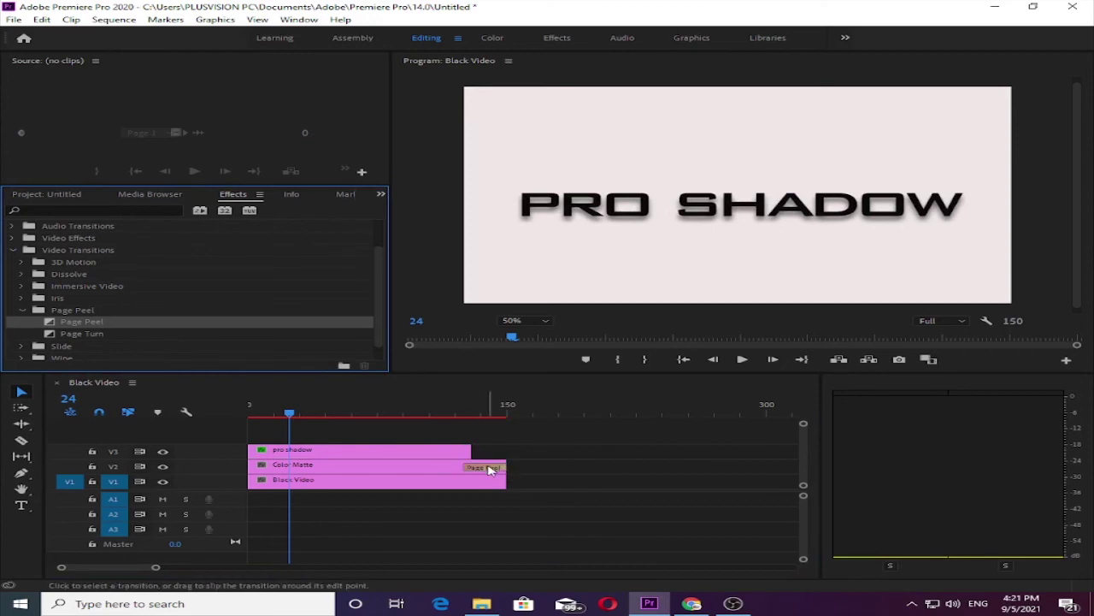
key("space")
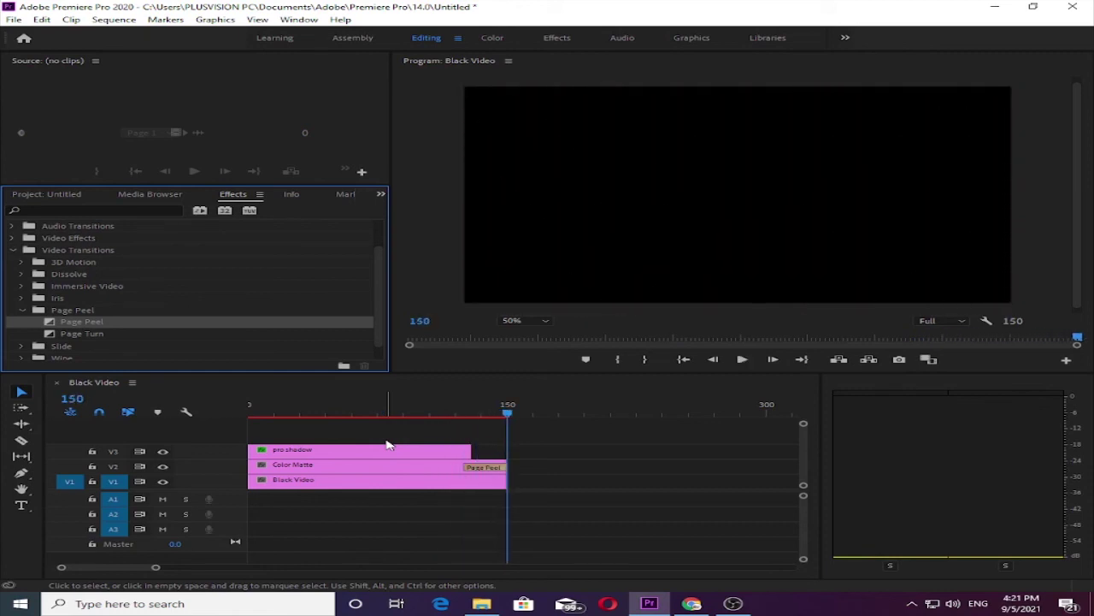
key("space")
key("space")
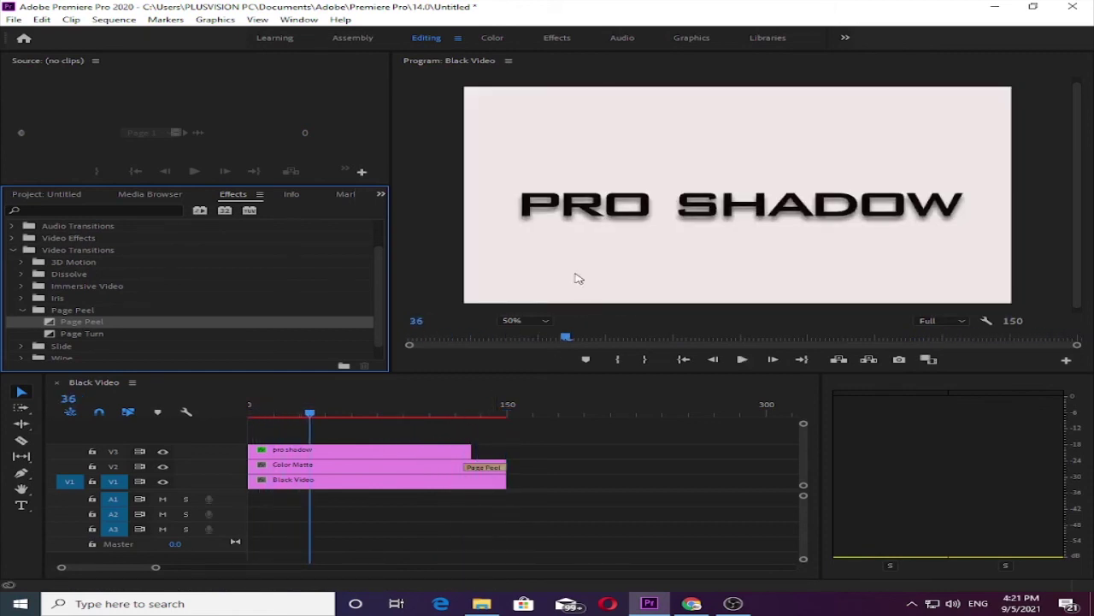